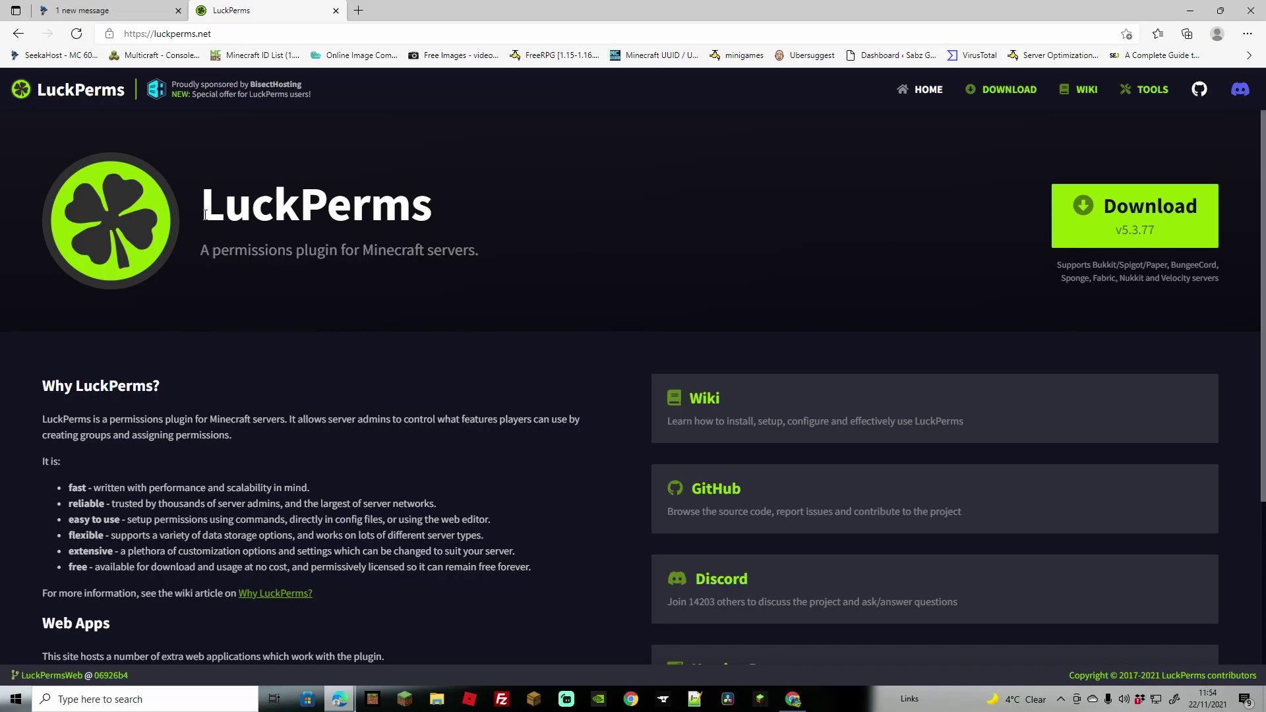
Look over the LuckPerms home page, including the plugin description and the web apps it offers.
left_click_drag(210, 211, 411, 210)
middle_click(1007, 251)
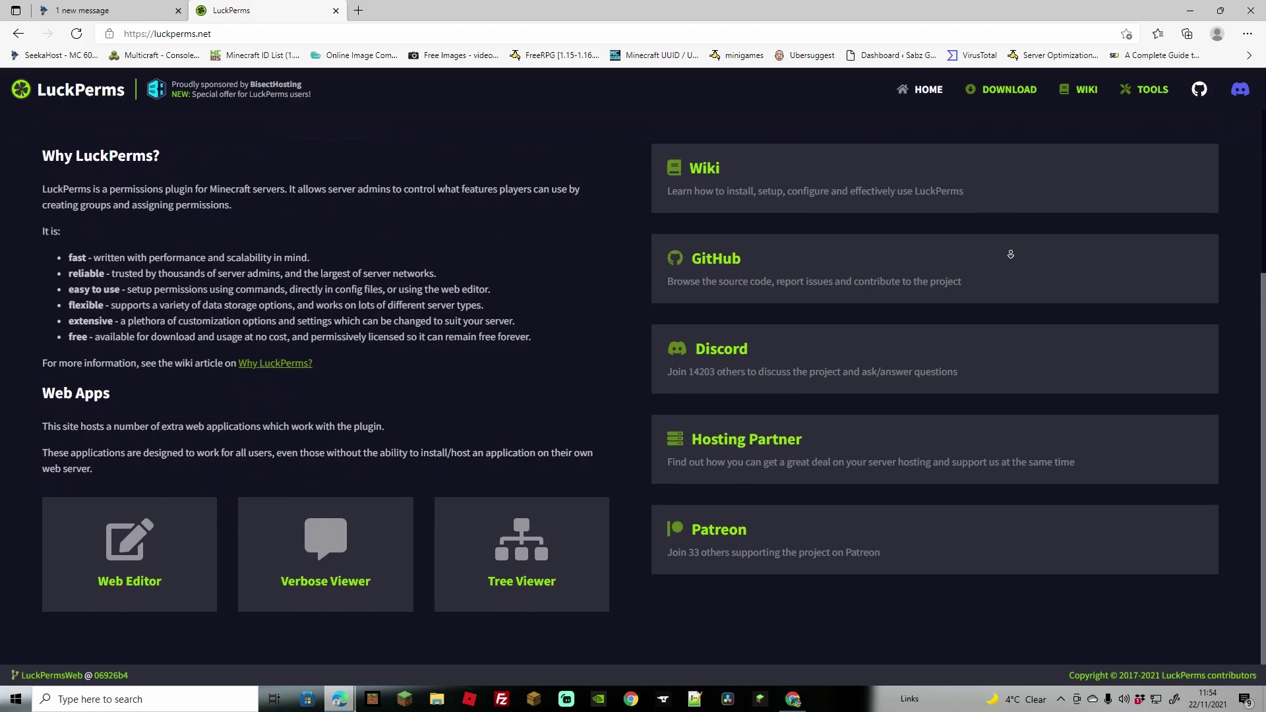
middle_click(1011, 254)
left_click_drag(1263, 369, 1263, 322)
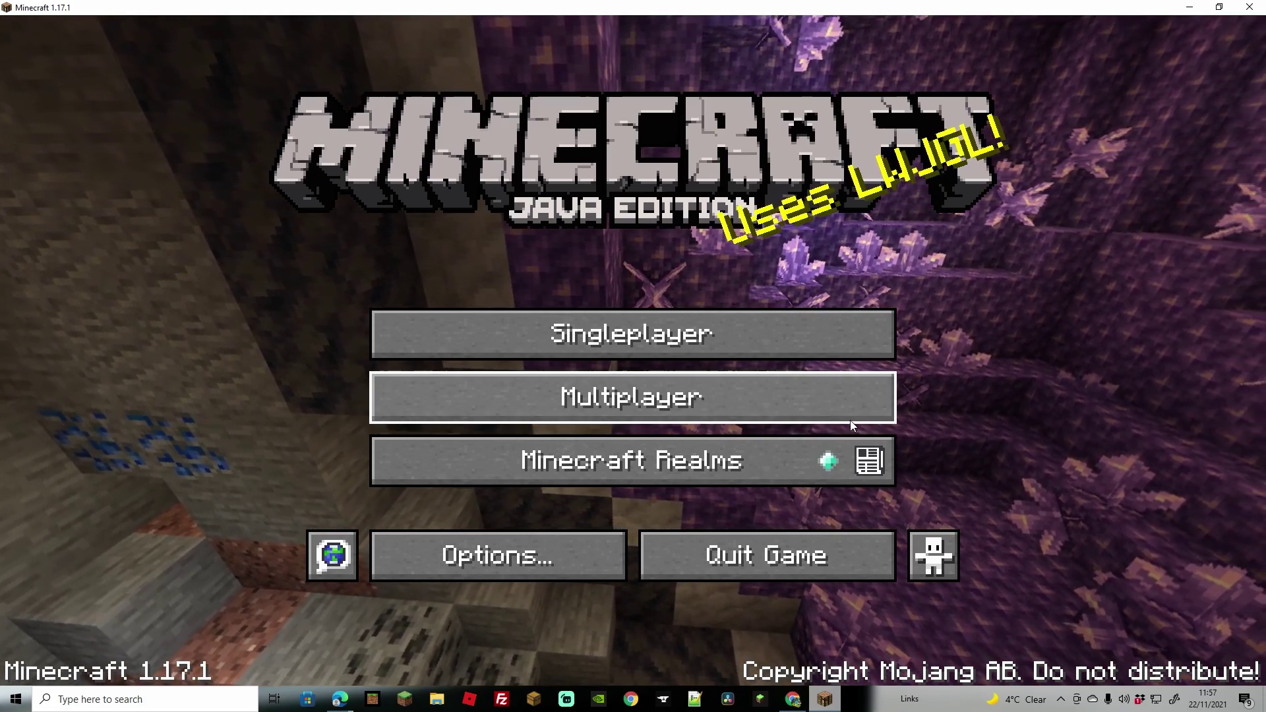
Switch to Minecraft and join the seekahost server from the multiplayer server list.
left_click(726, 400)
left_click(494, 310)
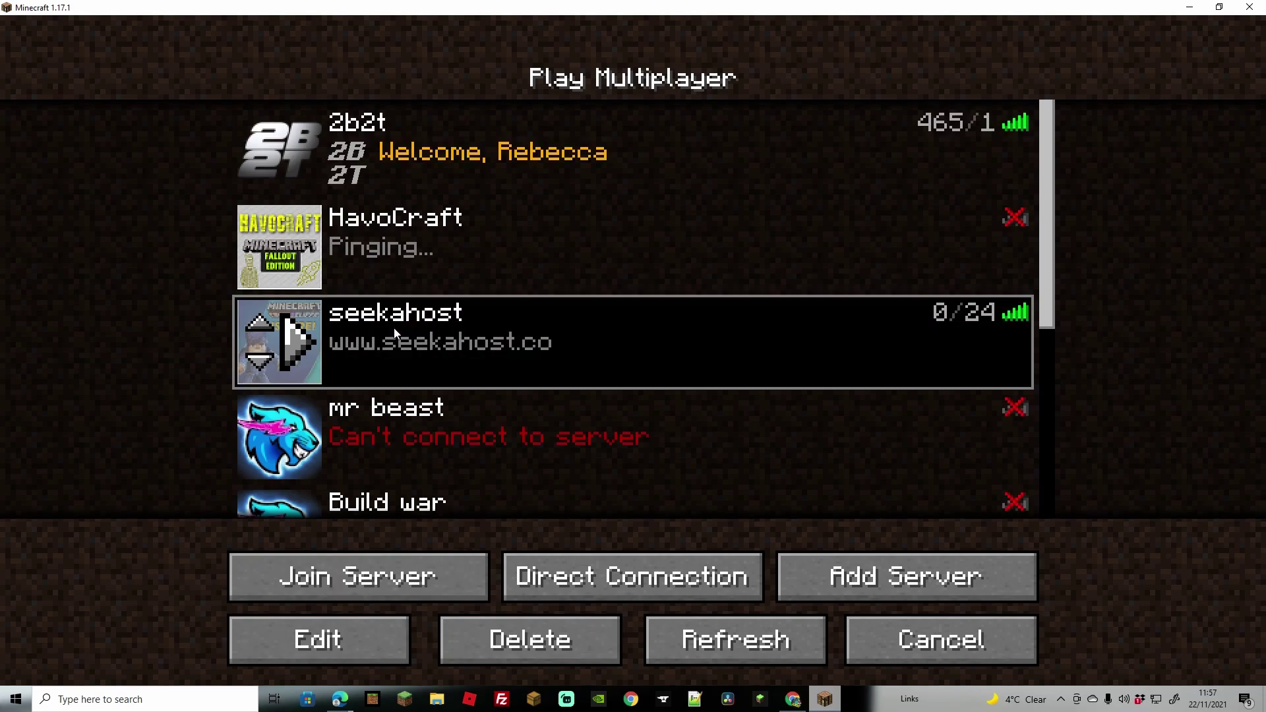
left_click(393, 583)
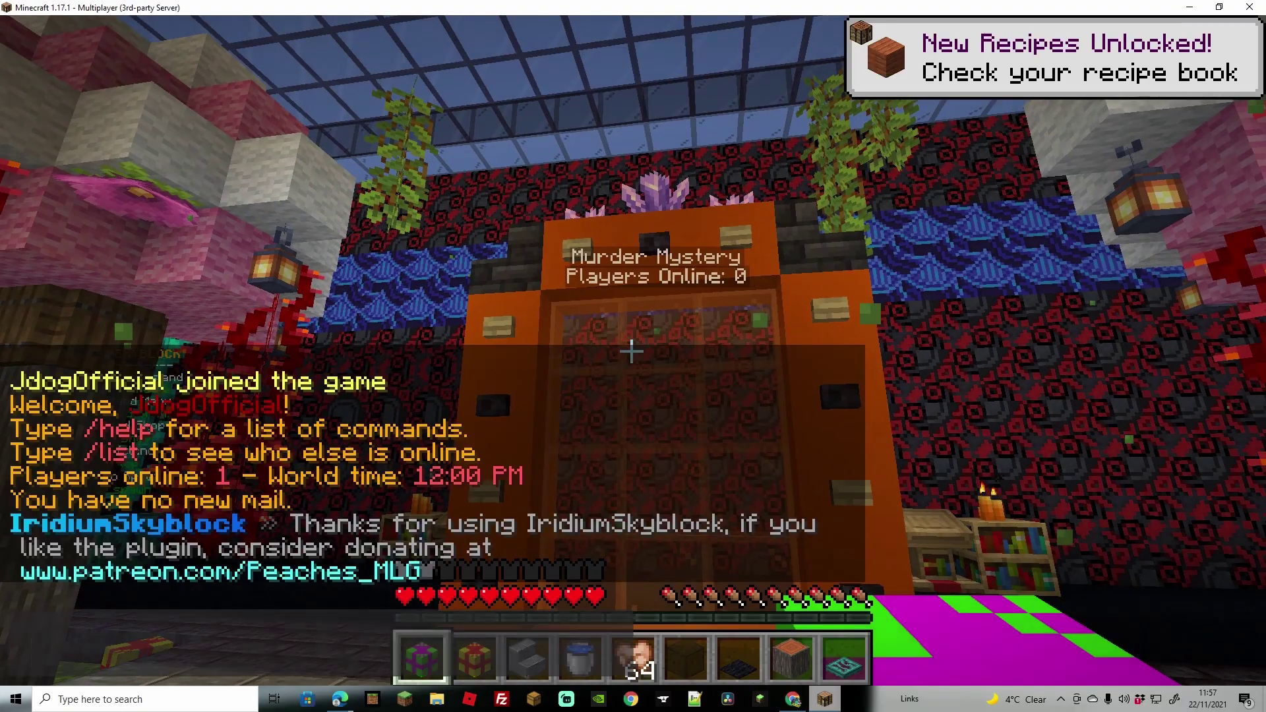
mouse_move(631, 351)
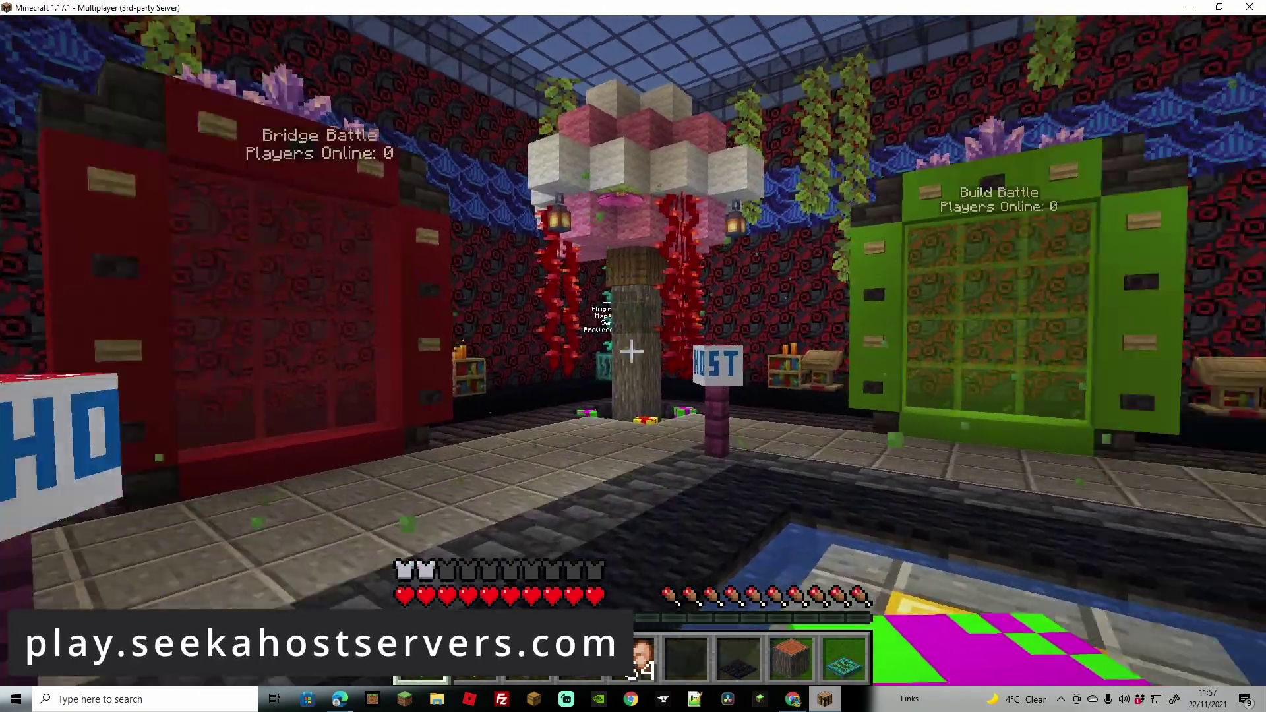
Tour the server lobby, examining the minigame portals and the Build Battle area, and check the player character in third-person view.
key("w")
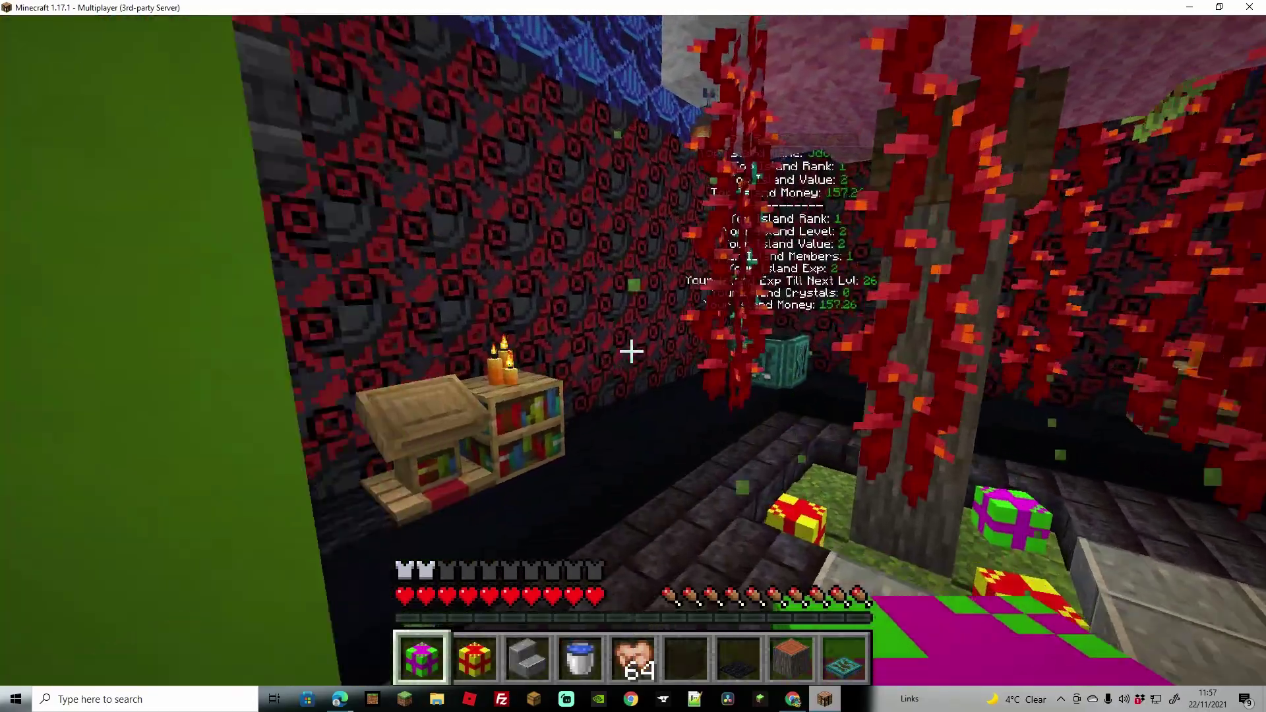
key("F5")
key("F5")
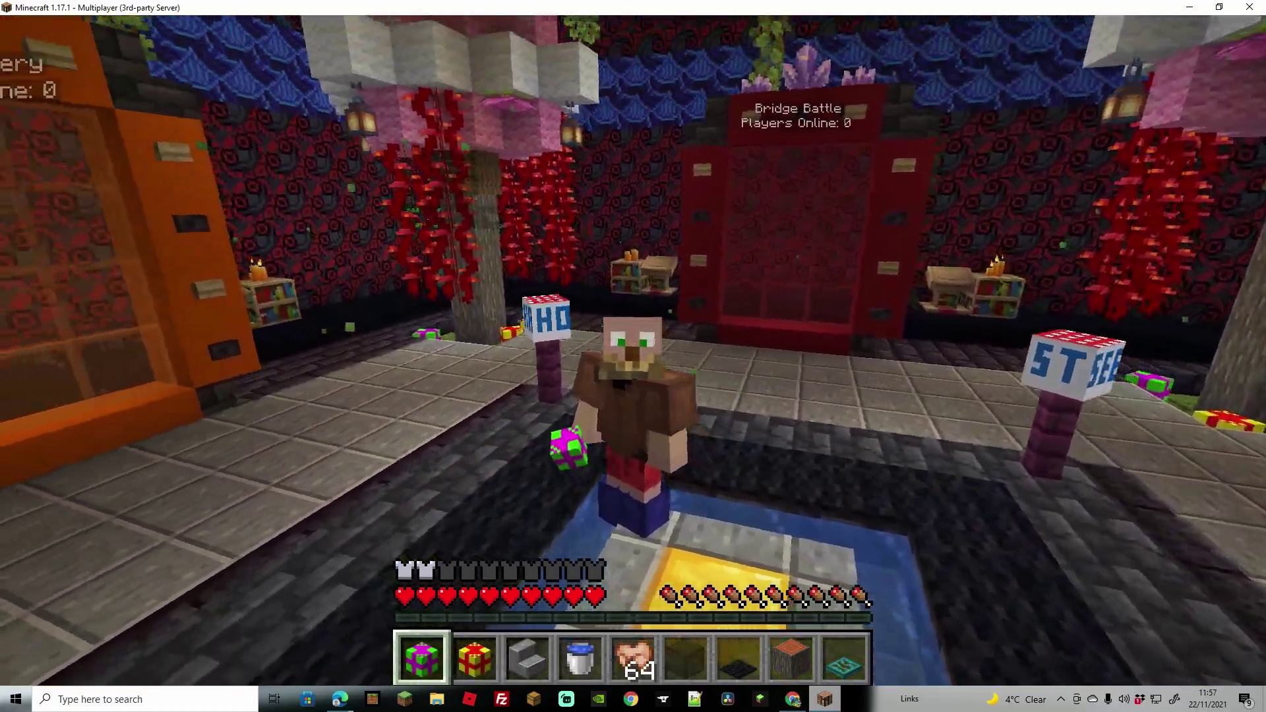
key("F5")
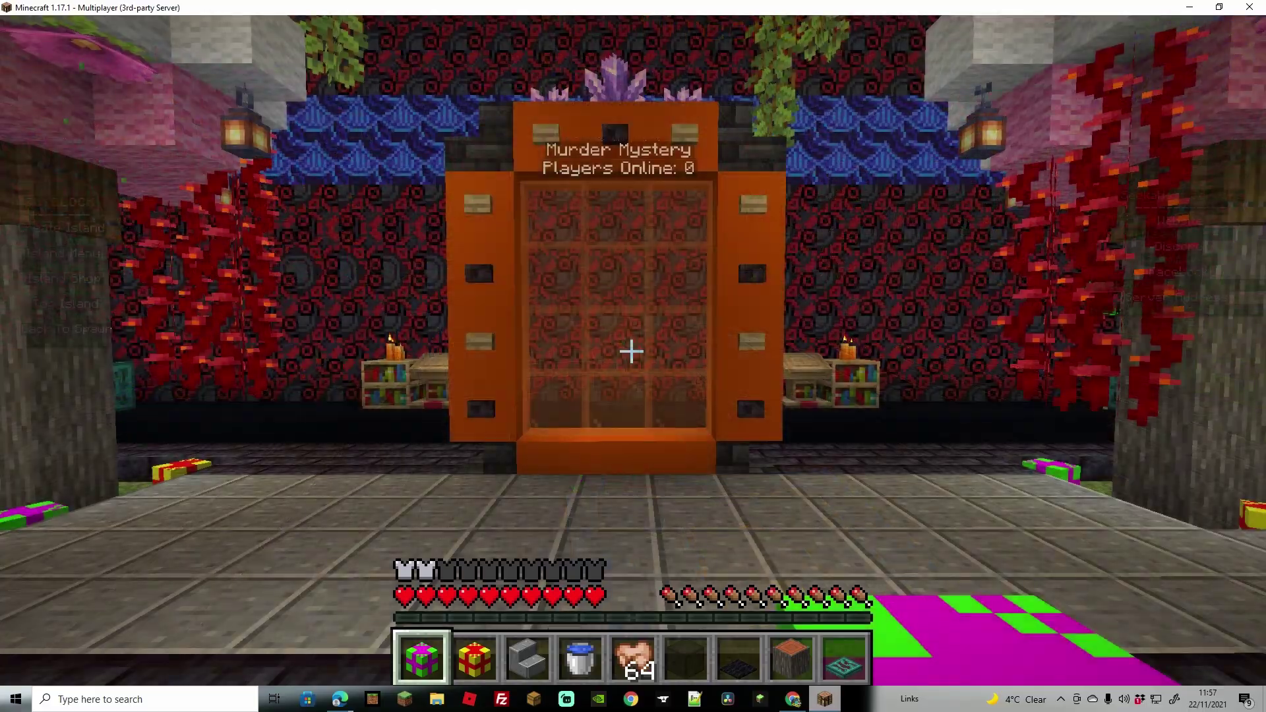
key("w")
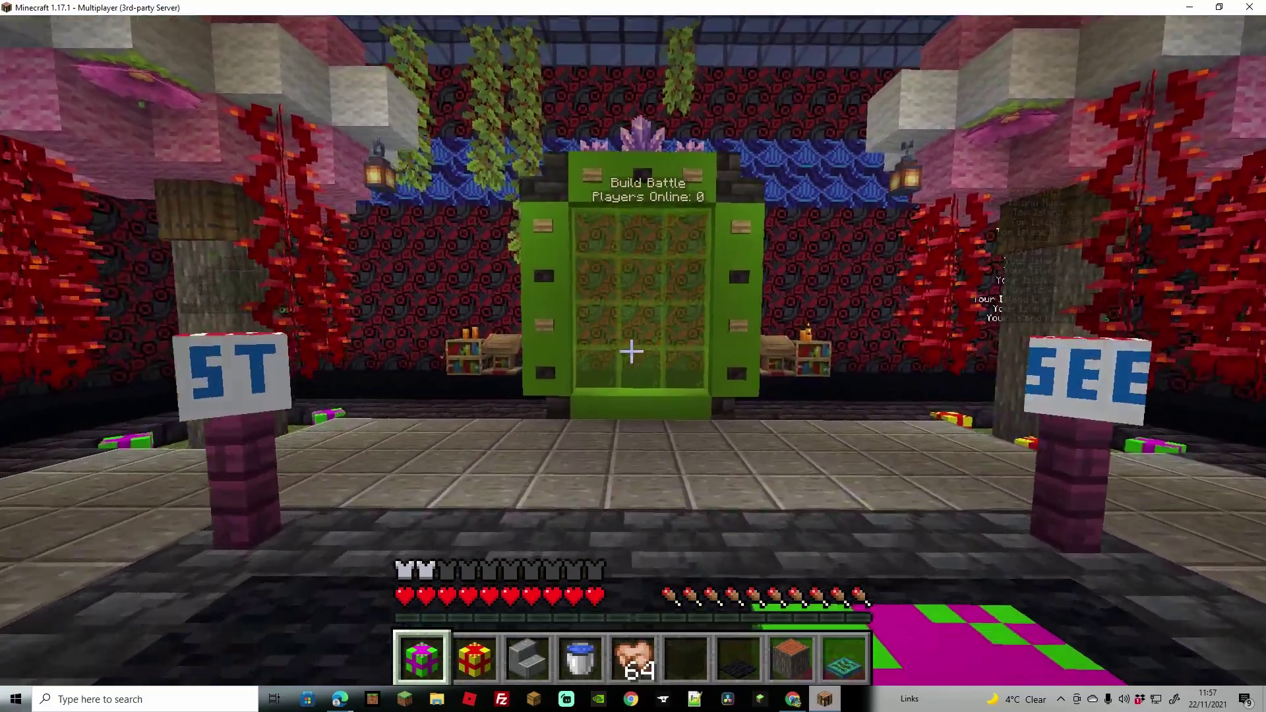
key("w")
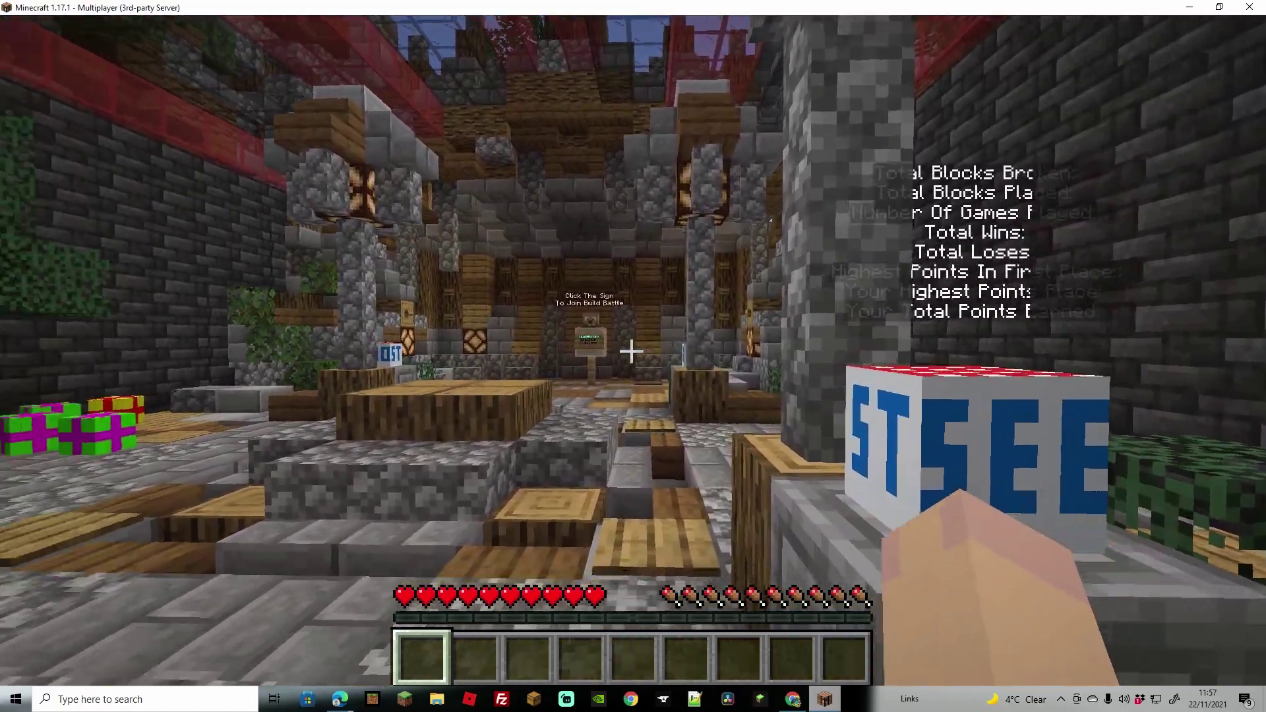
key("w")
key("w")
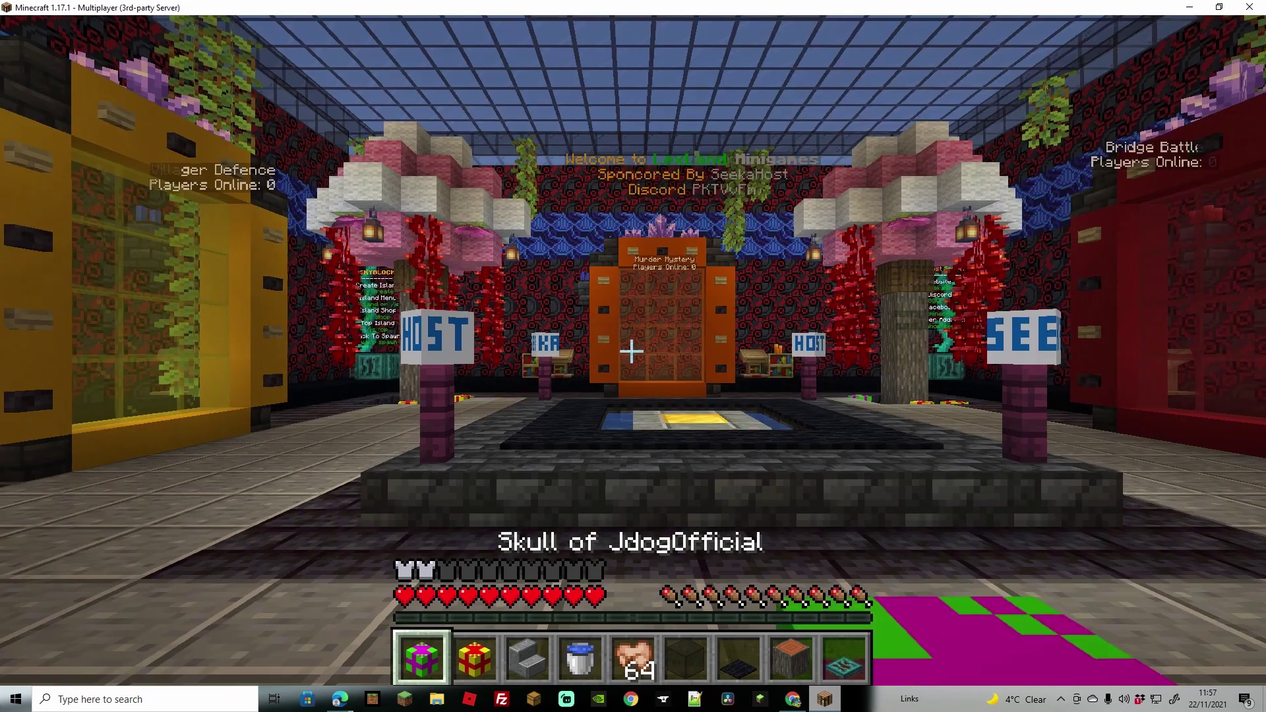
key("w")
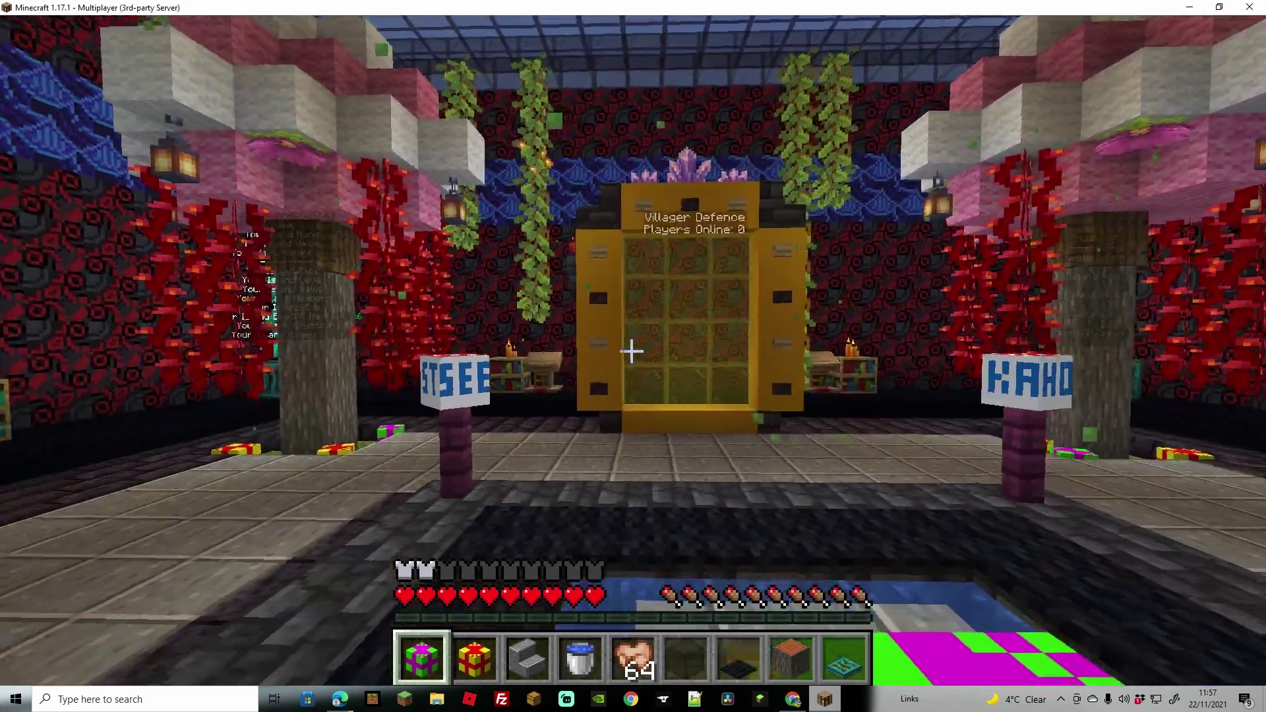
key("s")
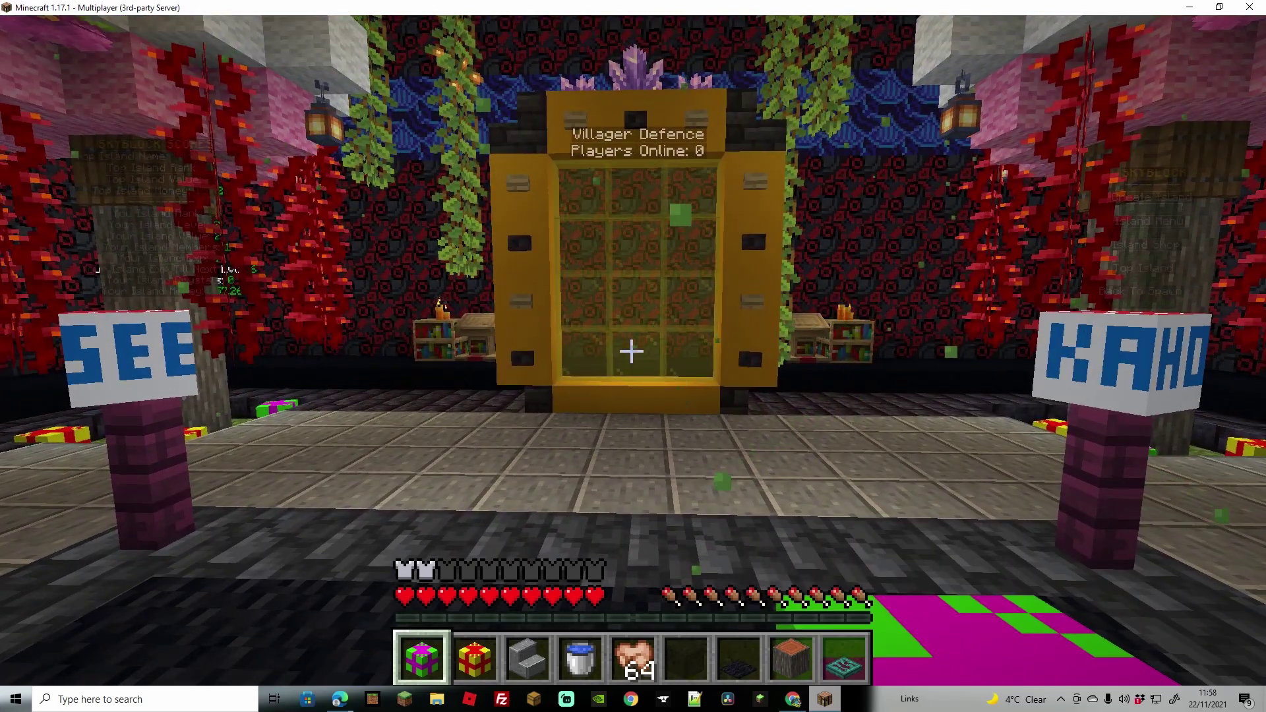
Run the command /lp editor and open the generated LuckPerms web editor link in the browser.
key("slash")
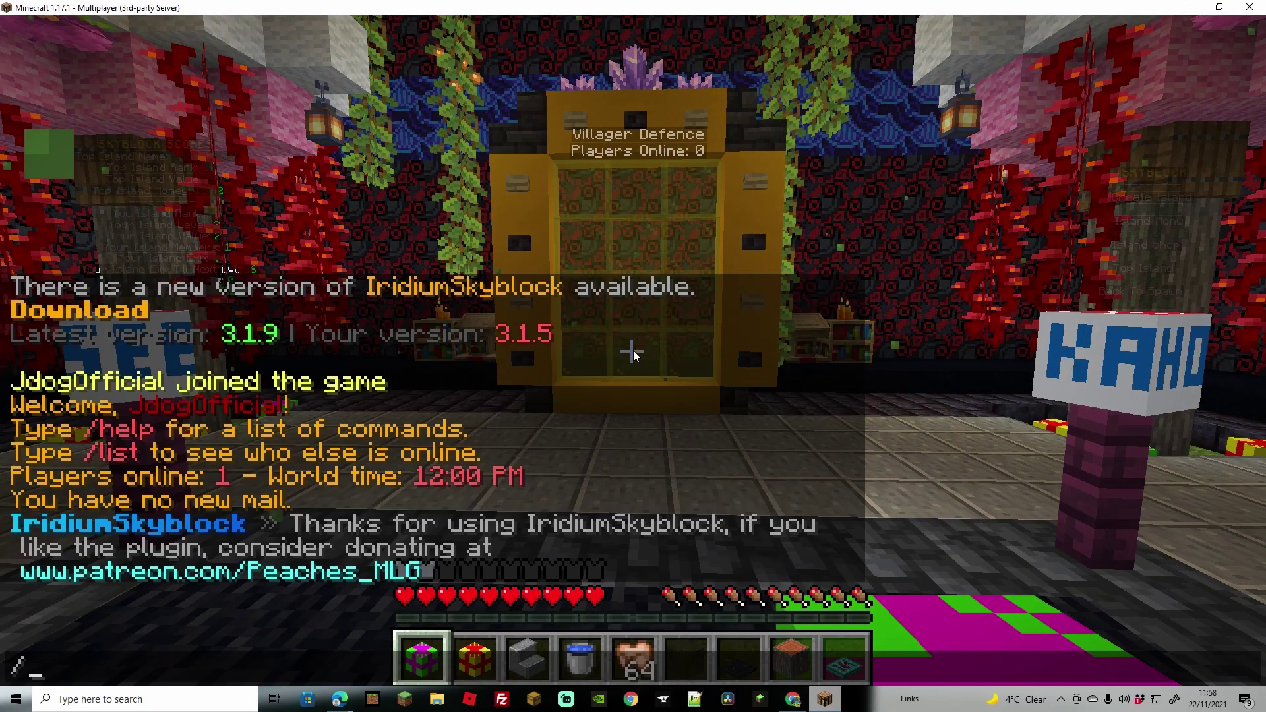
type("lp editor")
key("Return")
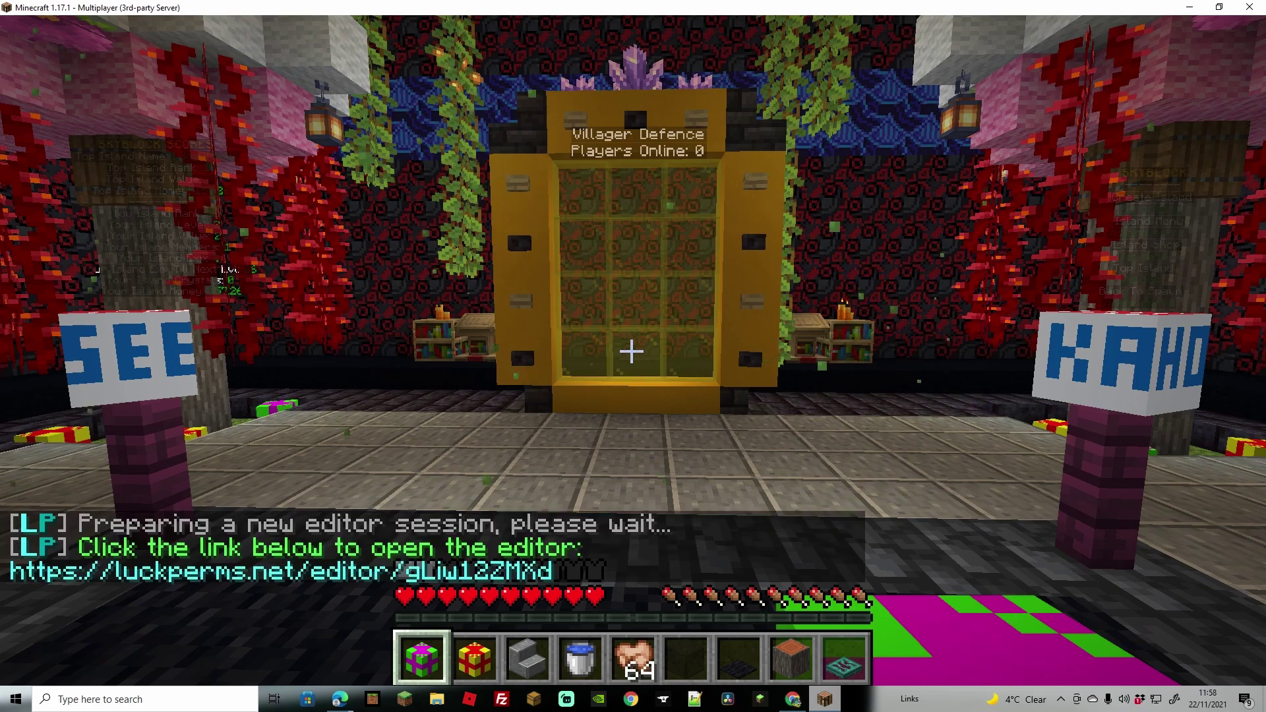
key("t")
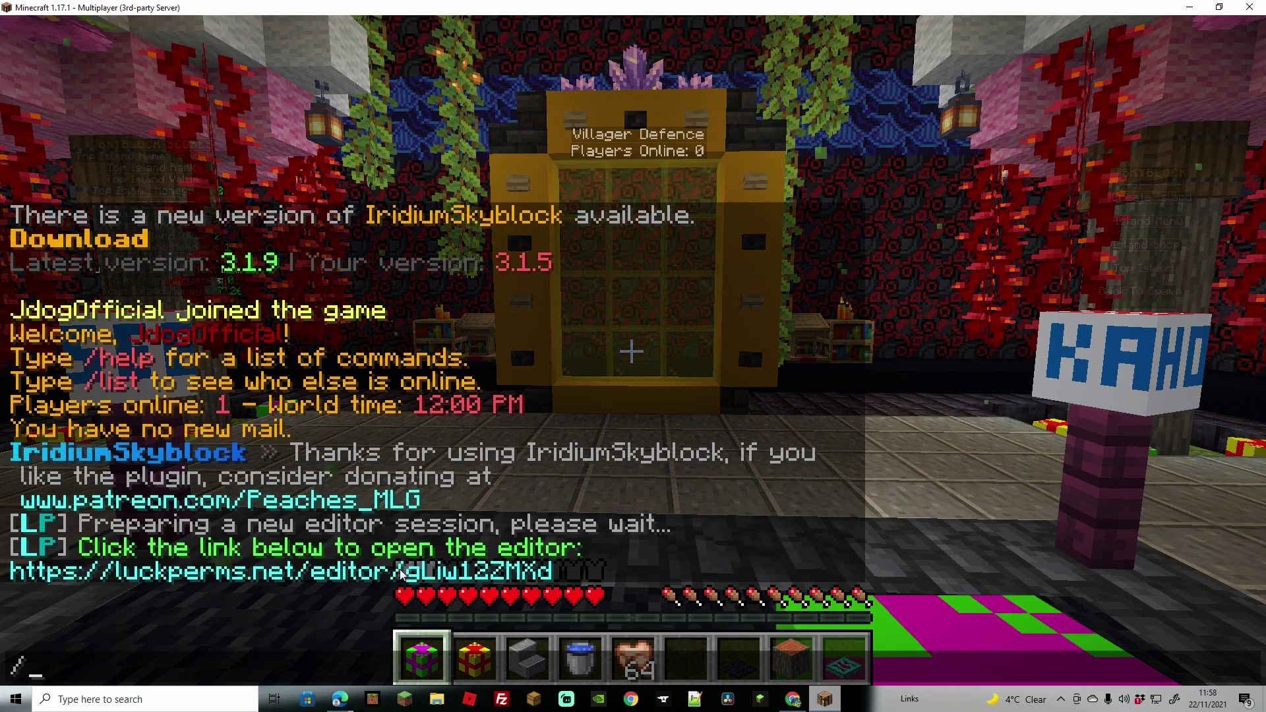
left_click(411, 566)
left_click(402, 411)
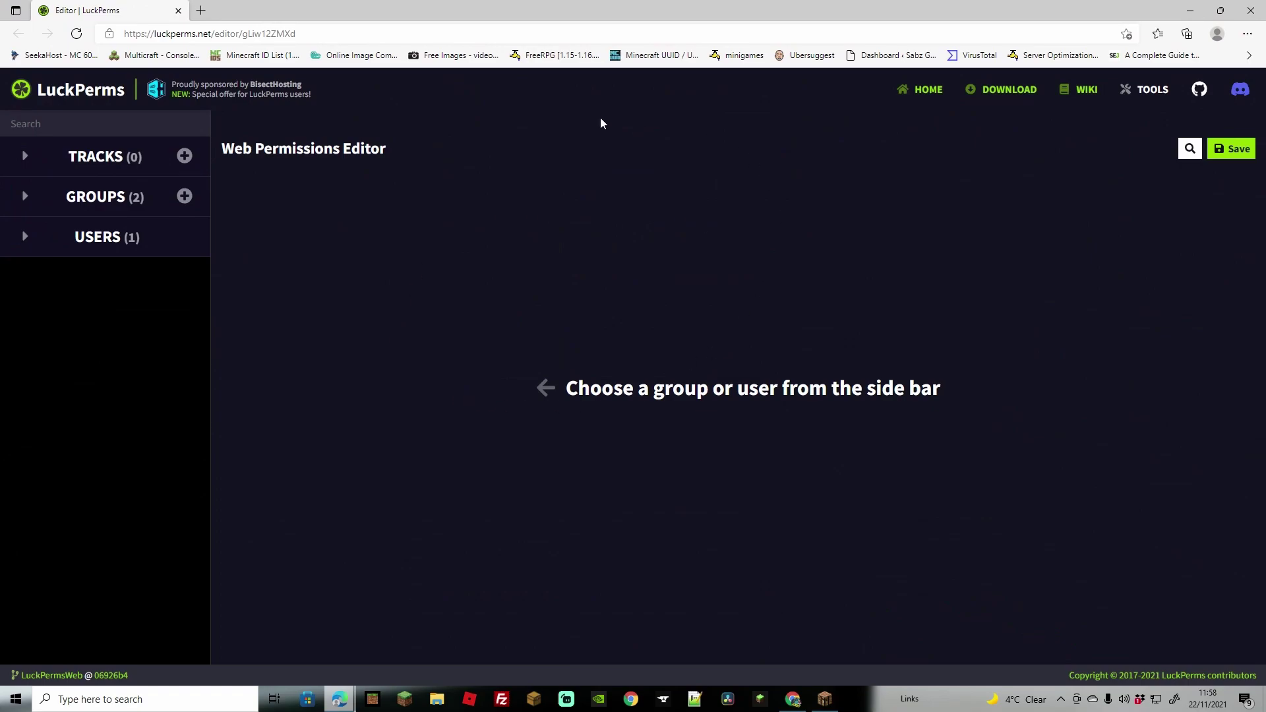
Open the default group in the permissions editor and review its list of permission nodes.
left_click(105, 199)
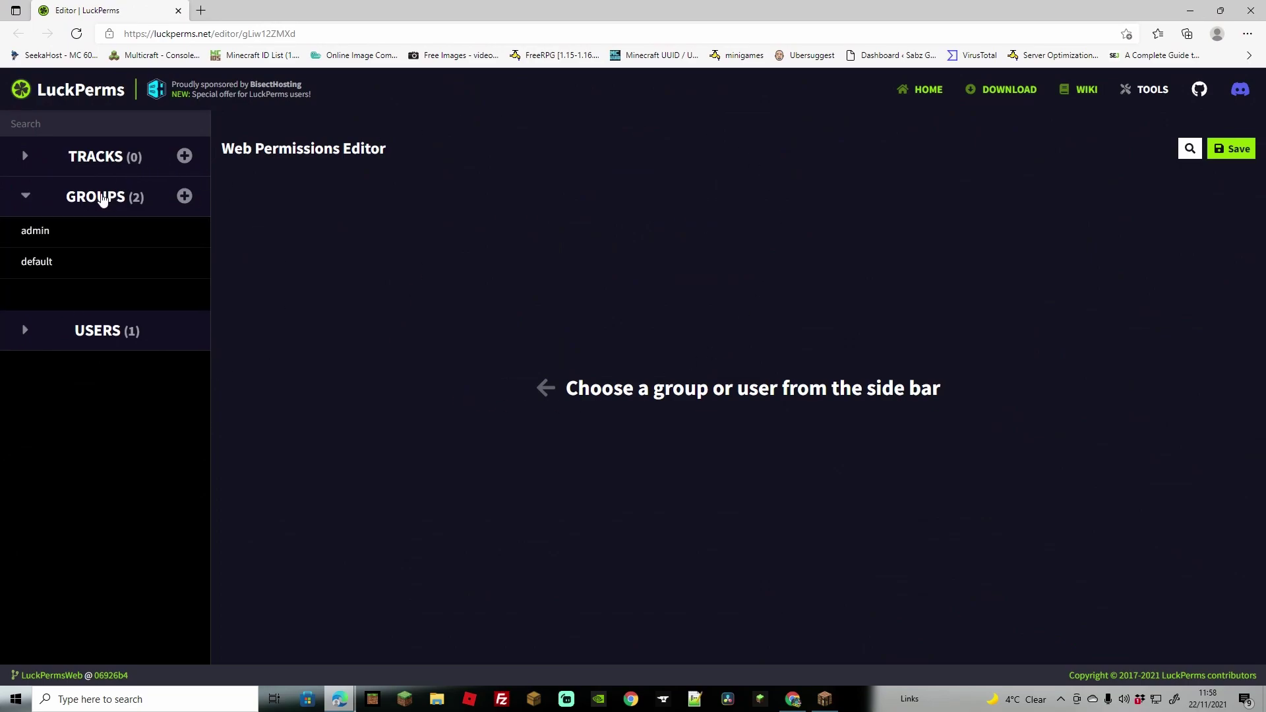
left_click(51, 264)
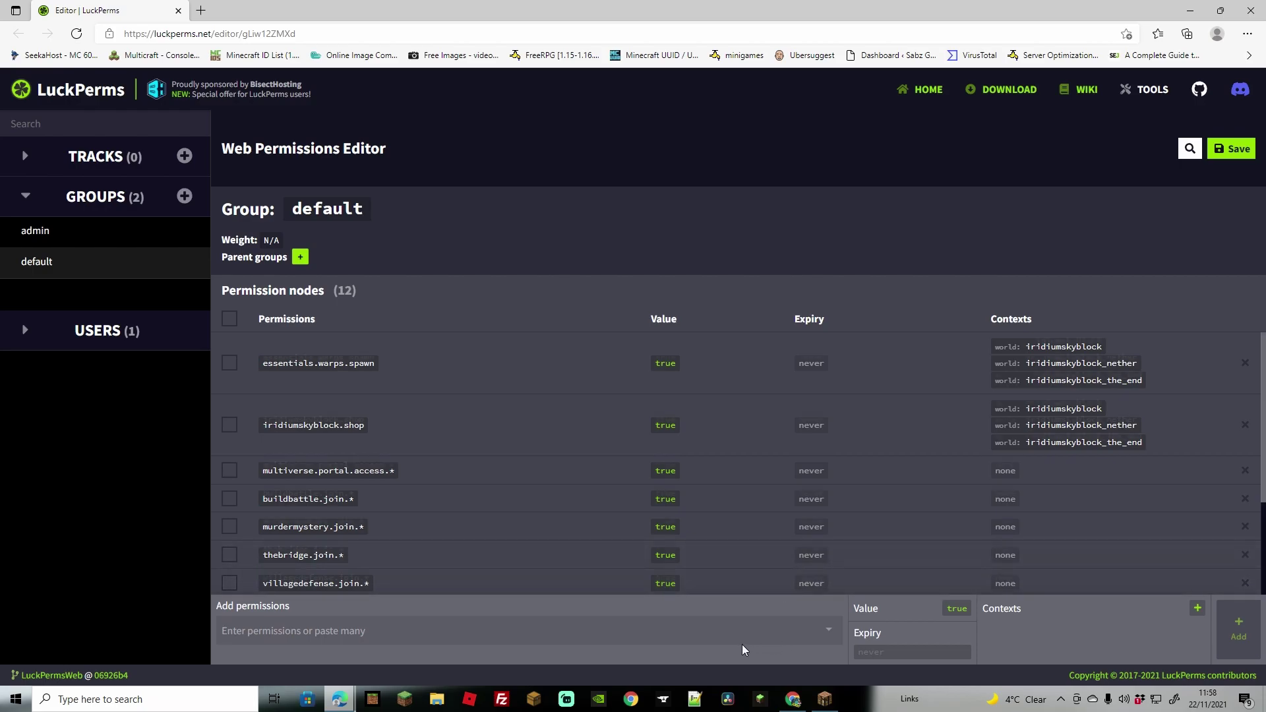
scroll(1263, 511, "down", 3)
mouse_move(1264, 511)
left_mouse_down()
mouse_move(1262, 386)
mouse_move(1264, 527)
left_mouse_up()
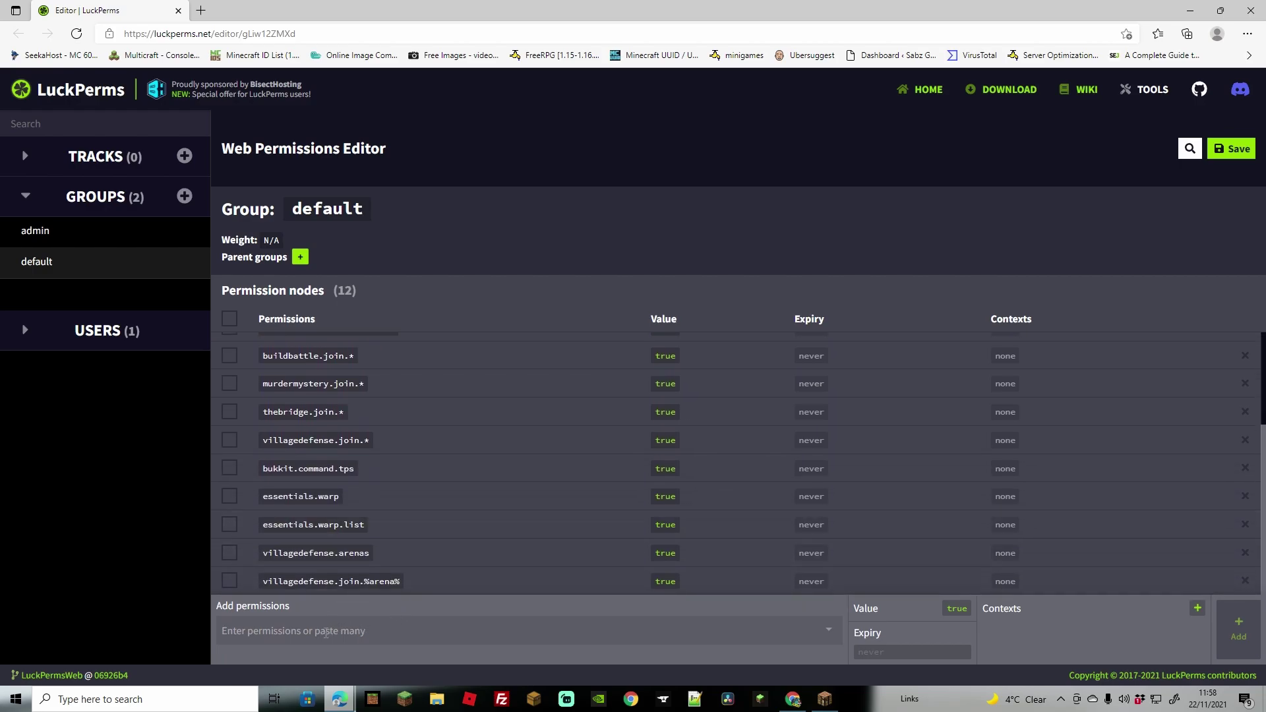
Add the essentials.fly permission to the default group.
left_click(325, 633)
type("fly")
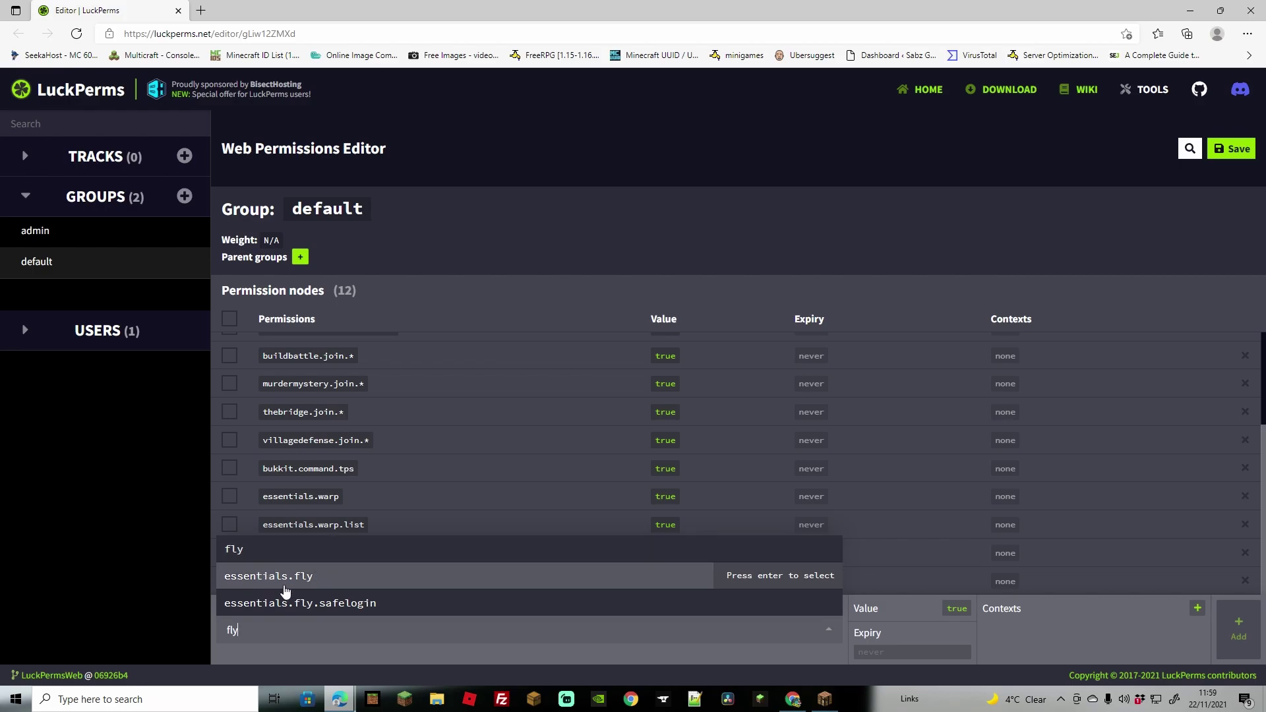
left_click(281, 577)
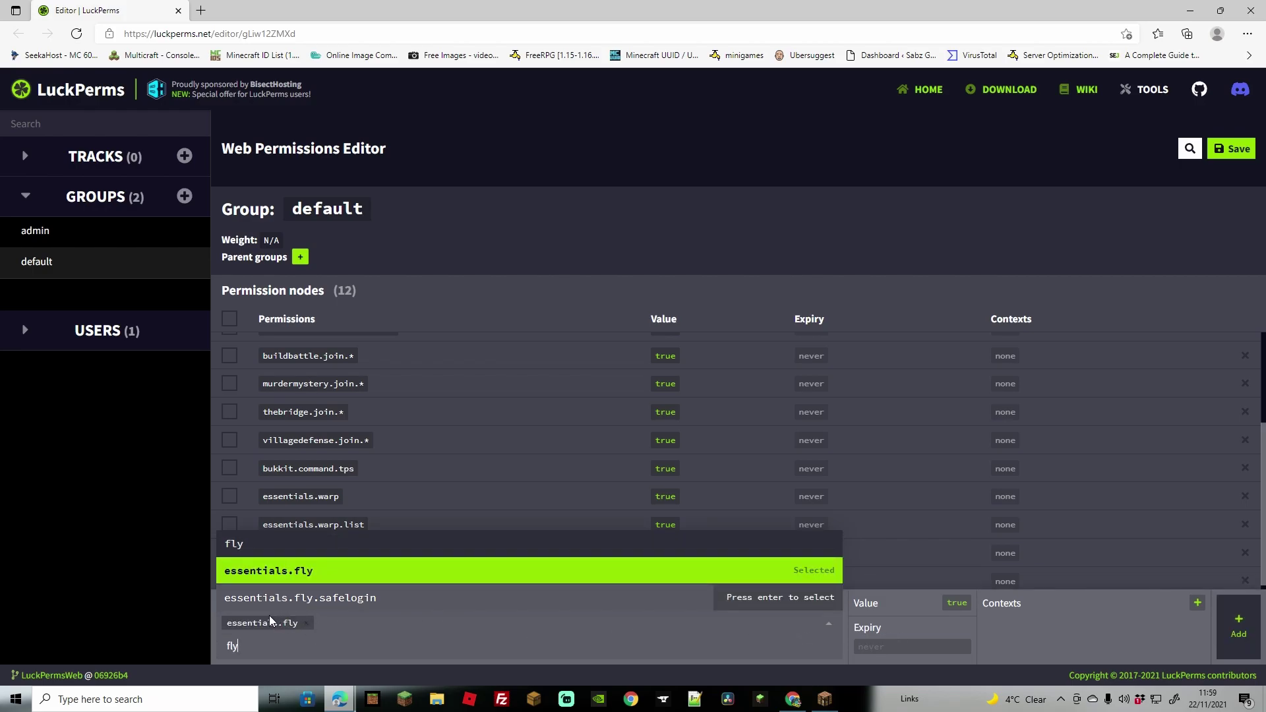
left_click(1239, 626)
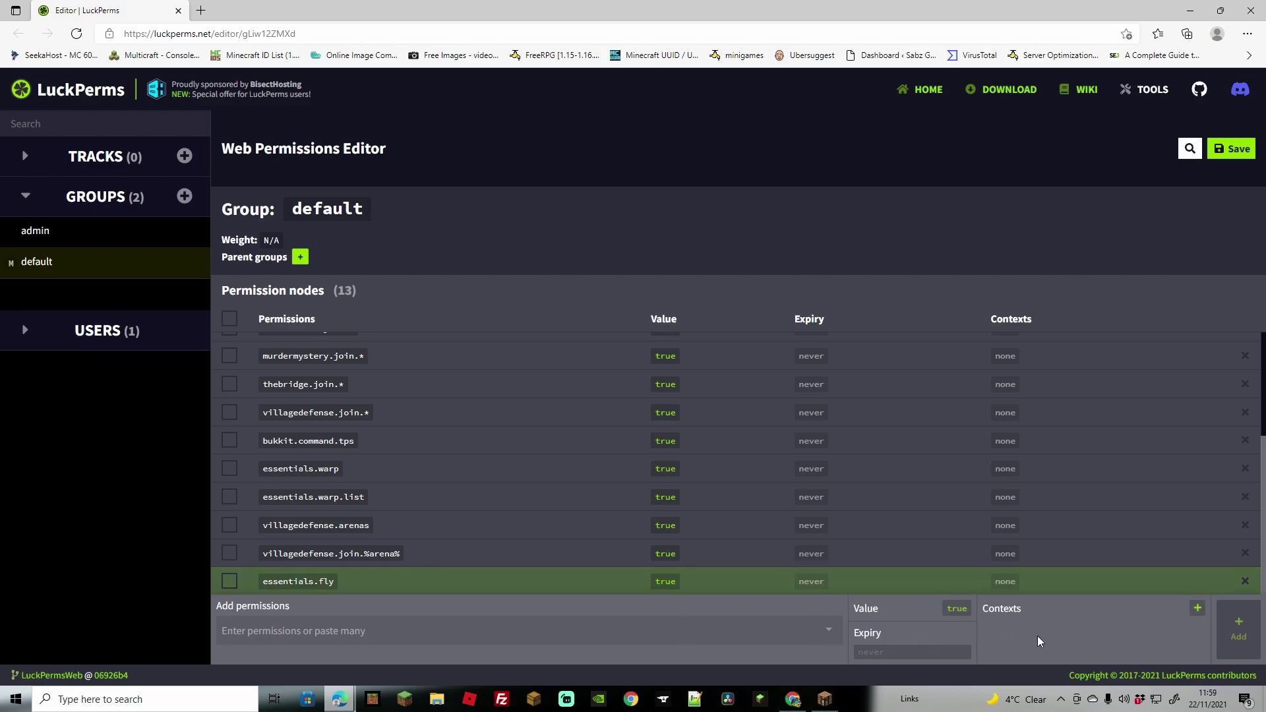
Add a context to the essentials.fly permission with the key world and the value abstract.
left_click(1011, 587)
scroll(1263, 494, "down", 1)
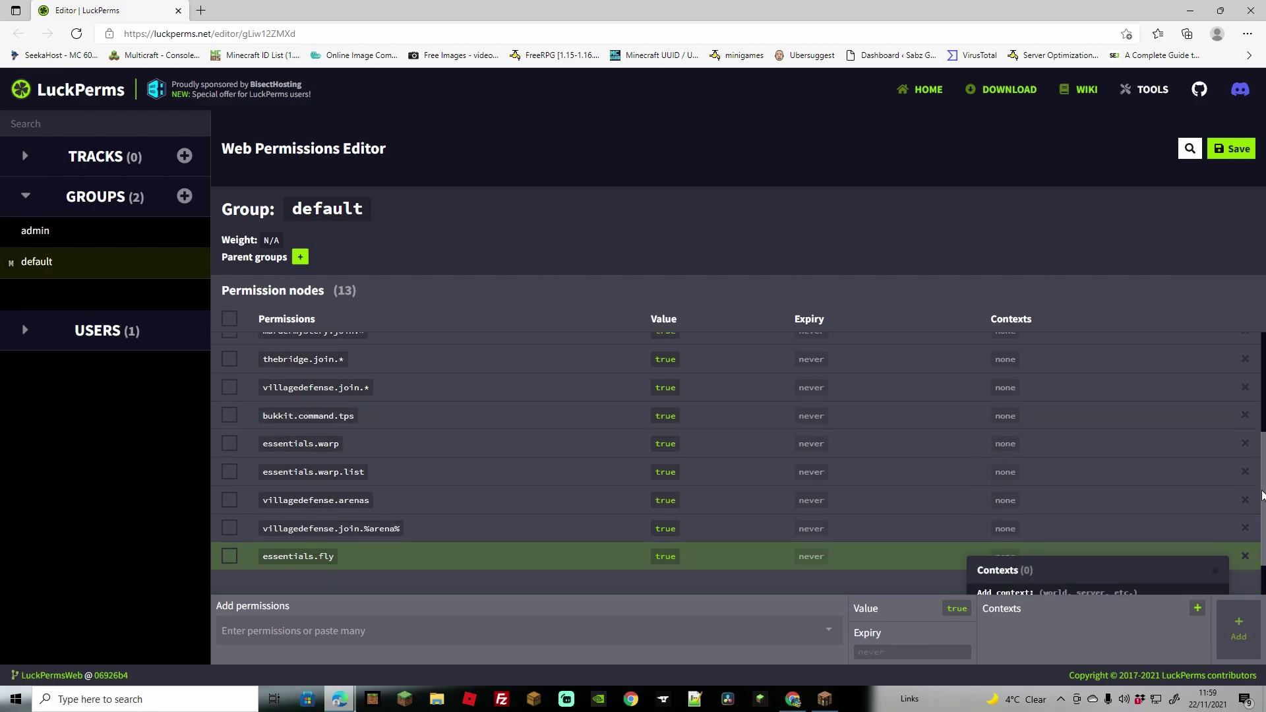
left_click_drag(1263, 495, 1263, 549)
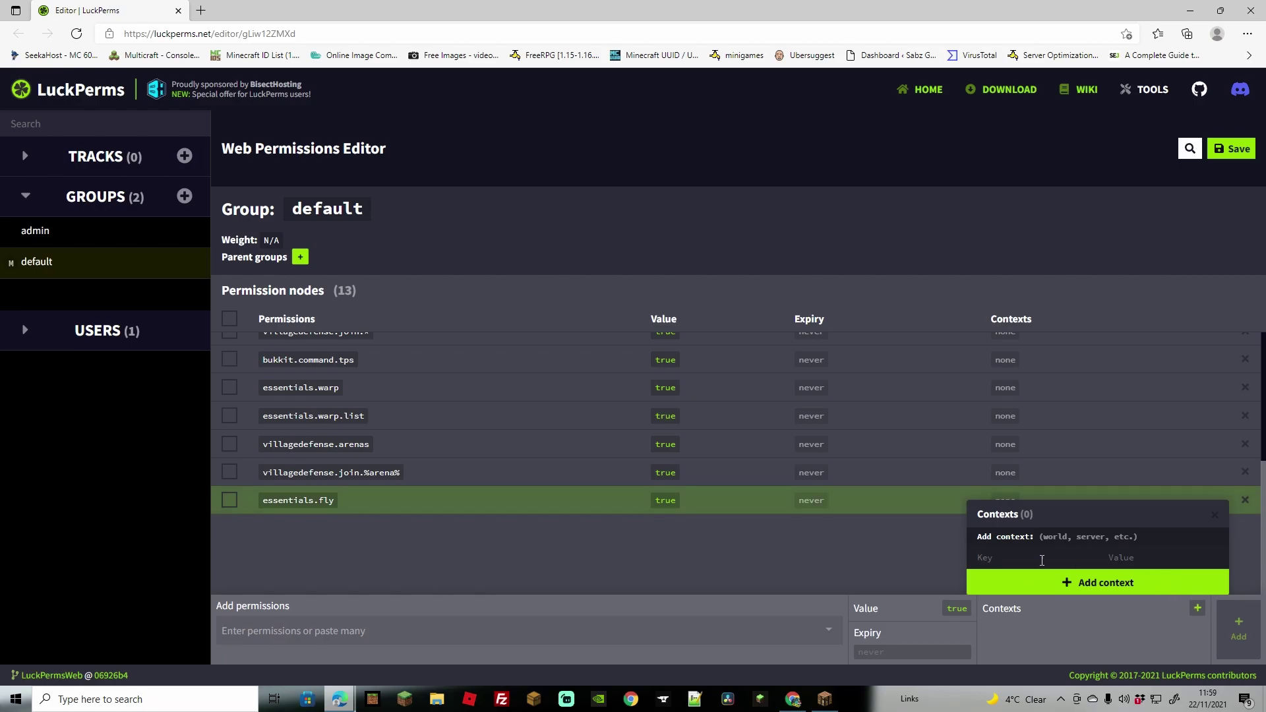
left_click(997, 556)
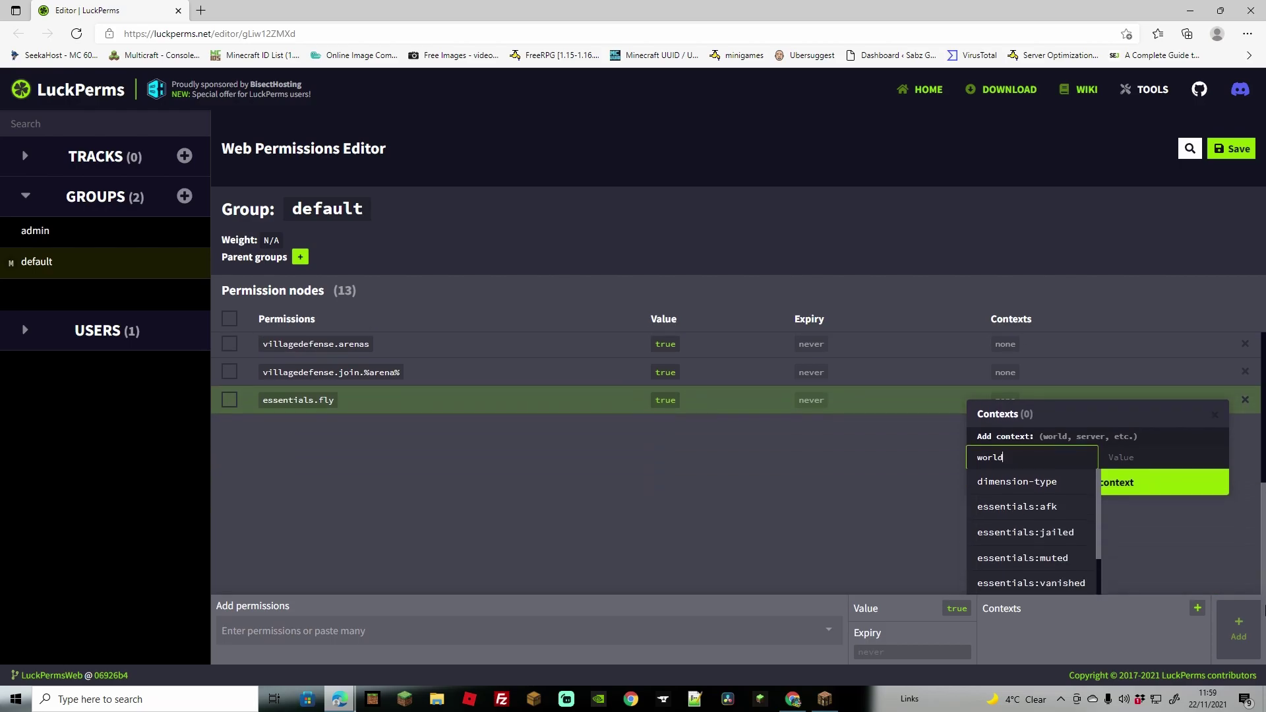
left_click_drag(1099, 513, 1103, 579)
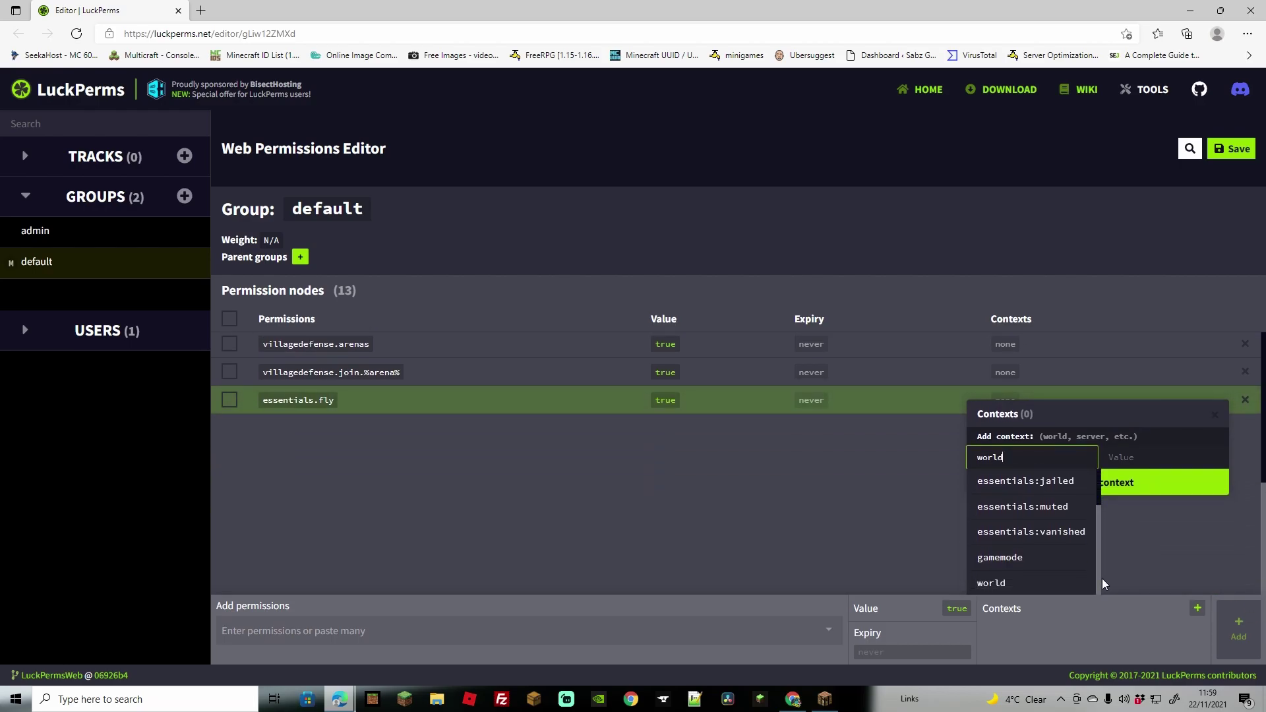
left_click(1028, 586)
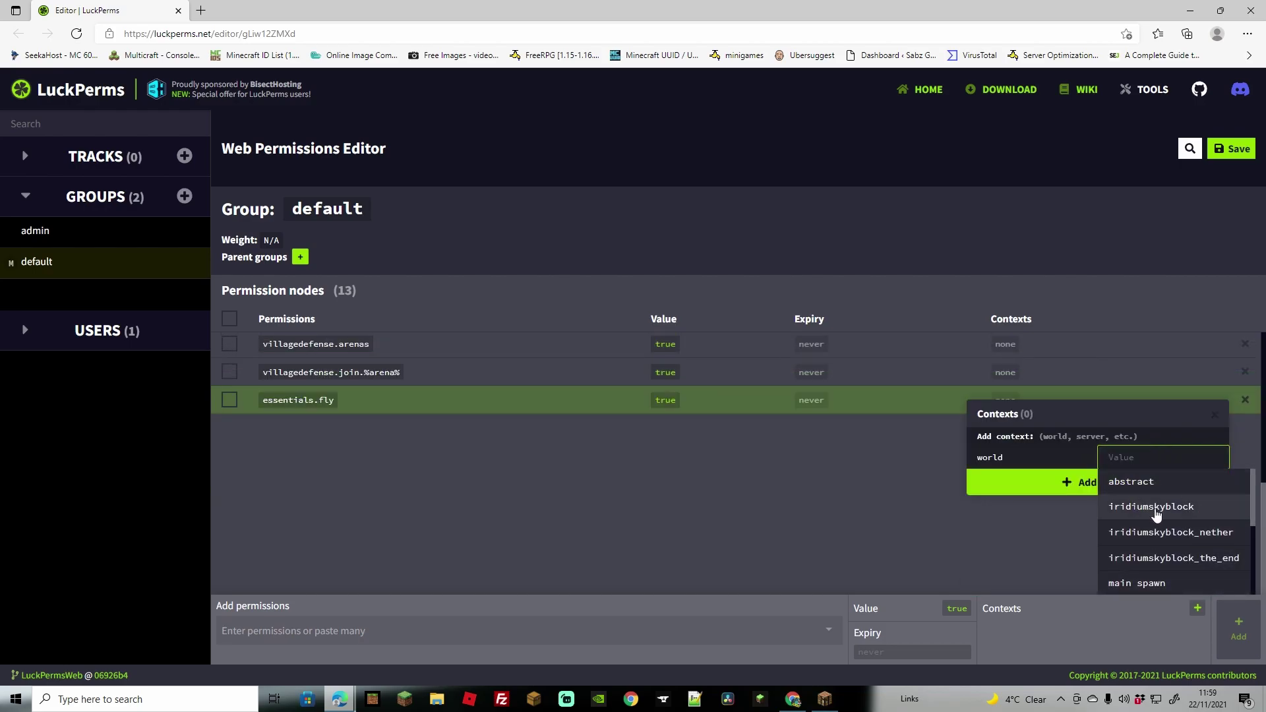
left_click(1132, 484)
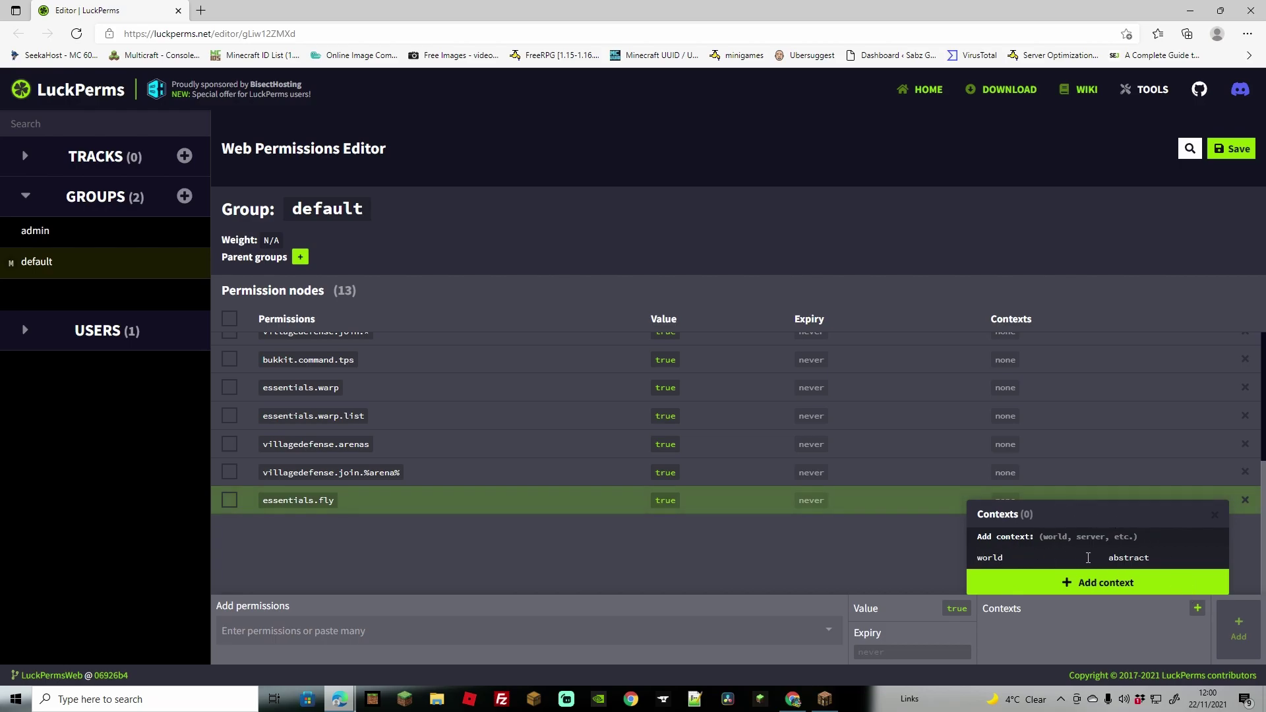
left_click(1118, 584)
left_click_drag(1264, 505, 1264, 531)
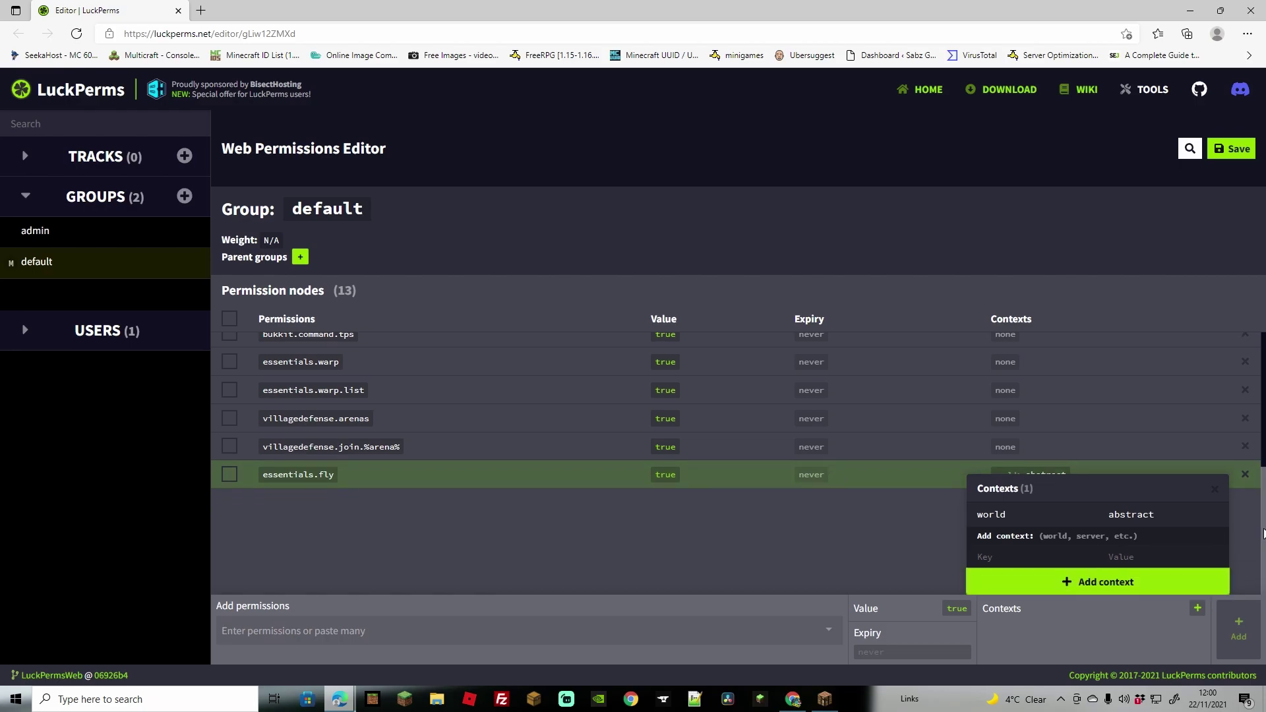
left_click(992, 559)
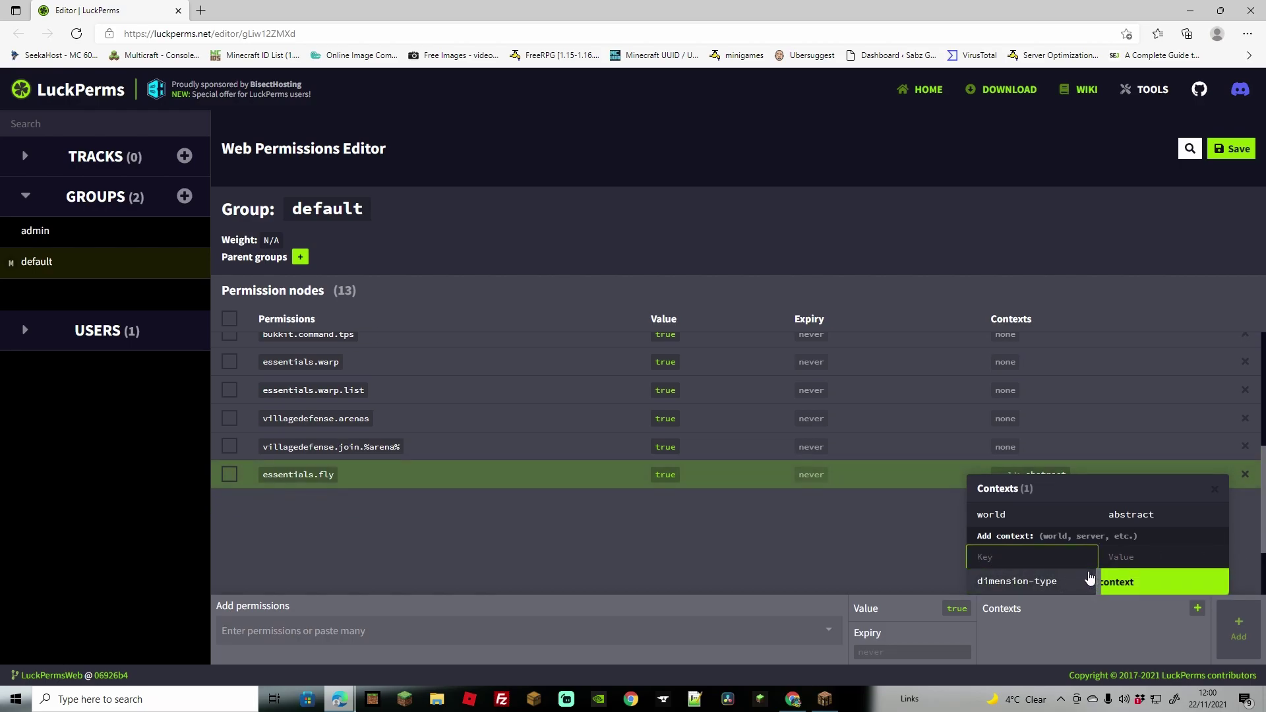
left_click_drag(1263, 504, 1264, 543)
left_click_drag(1100, 505, 1102, 557)
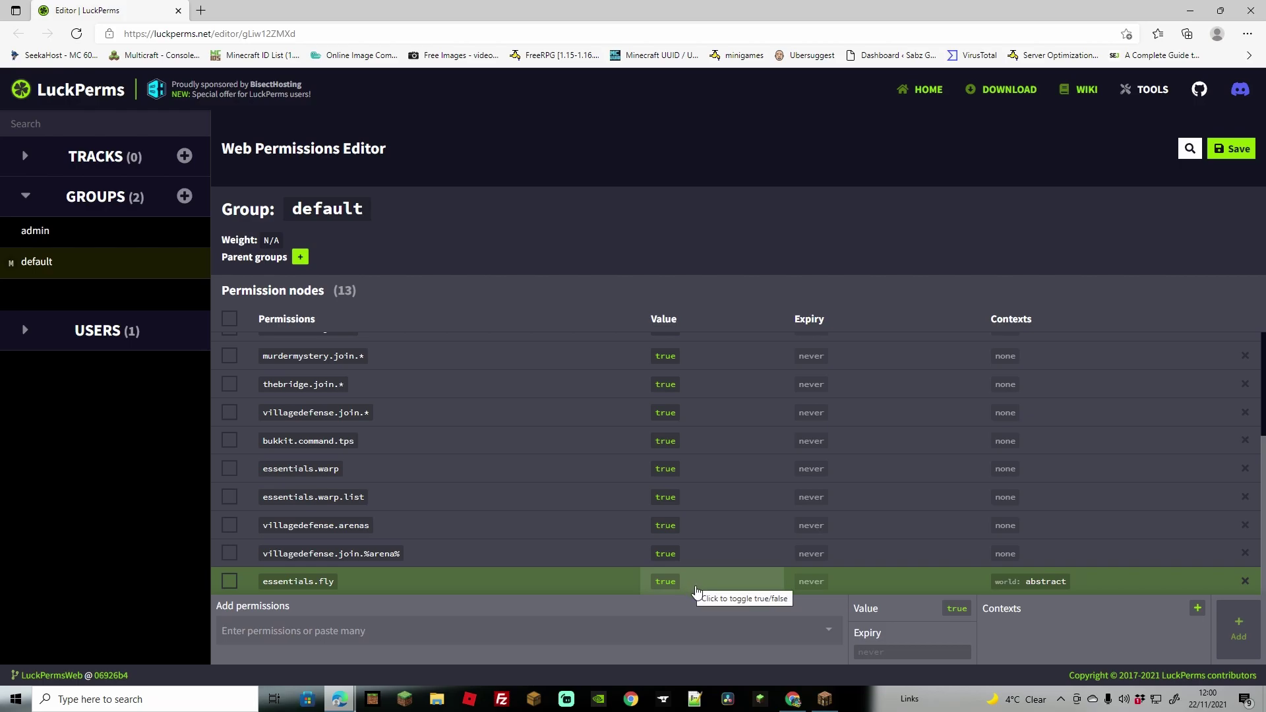
Set the essentials.fly permission's value to false and open its expiry date calendar.
left_click(668, 585)
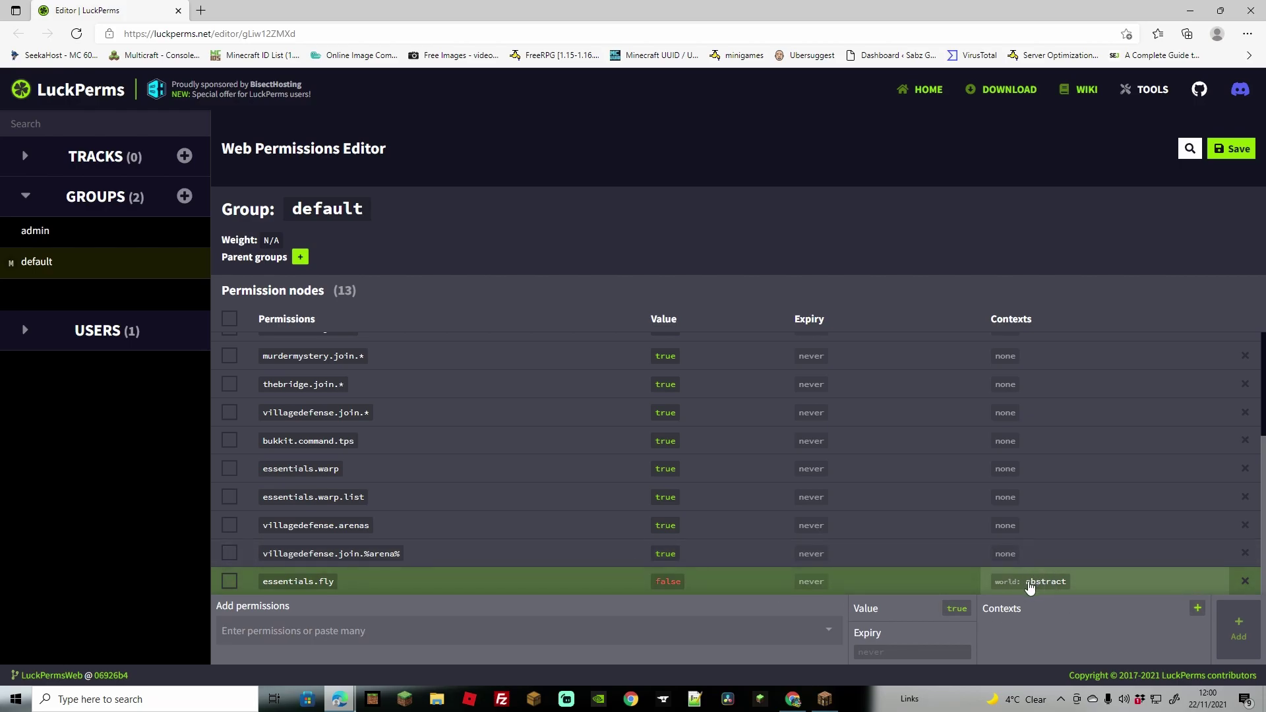
left_click(814, 583)
scroll(862, 548, "down", 2)
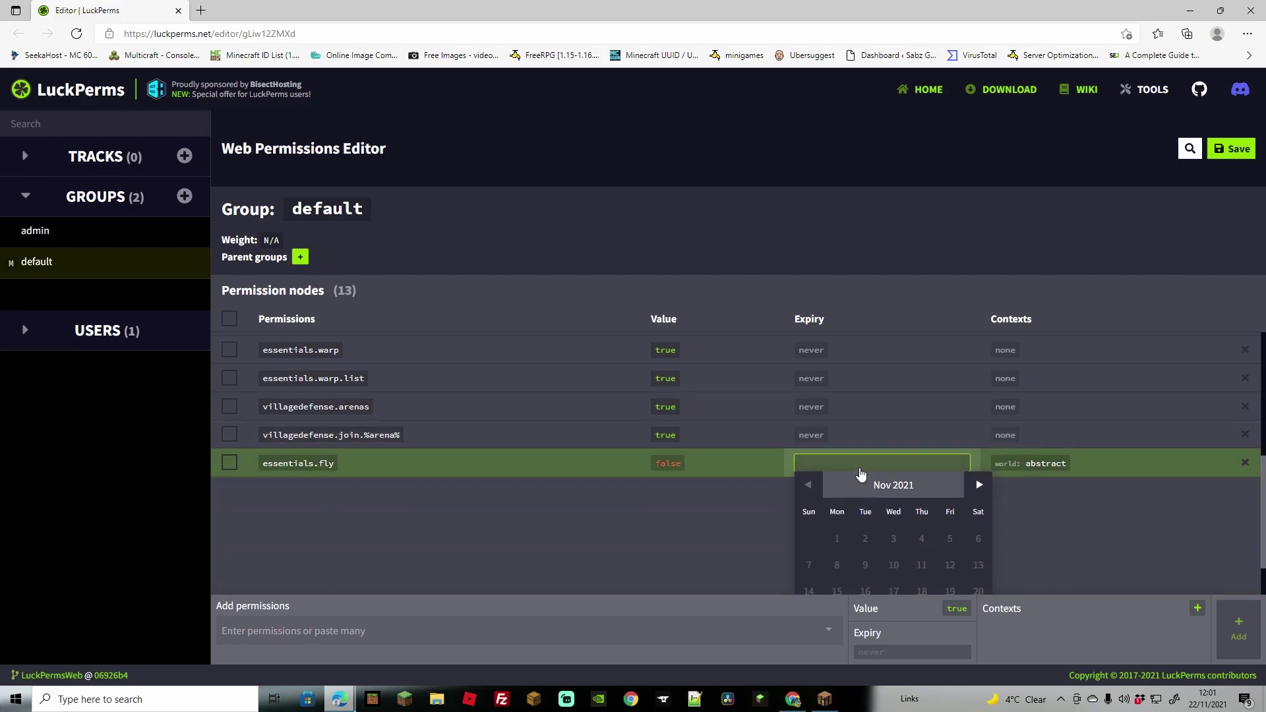
scroll(882, 480, "up", 1)
scroll(924, 554, "down", 1)
scroll(967, 509, "down", 1)
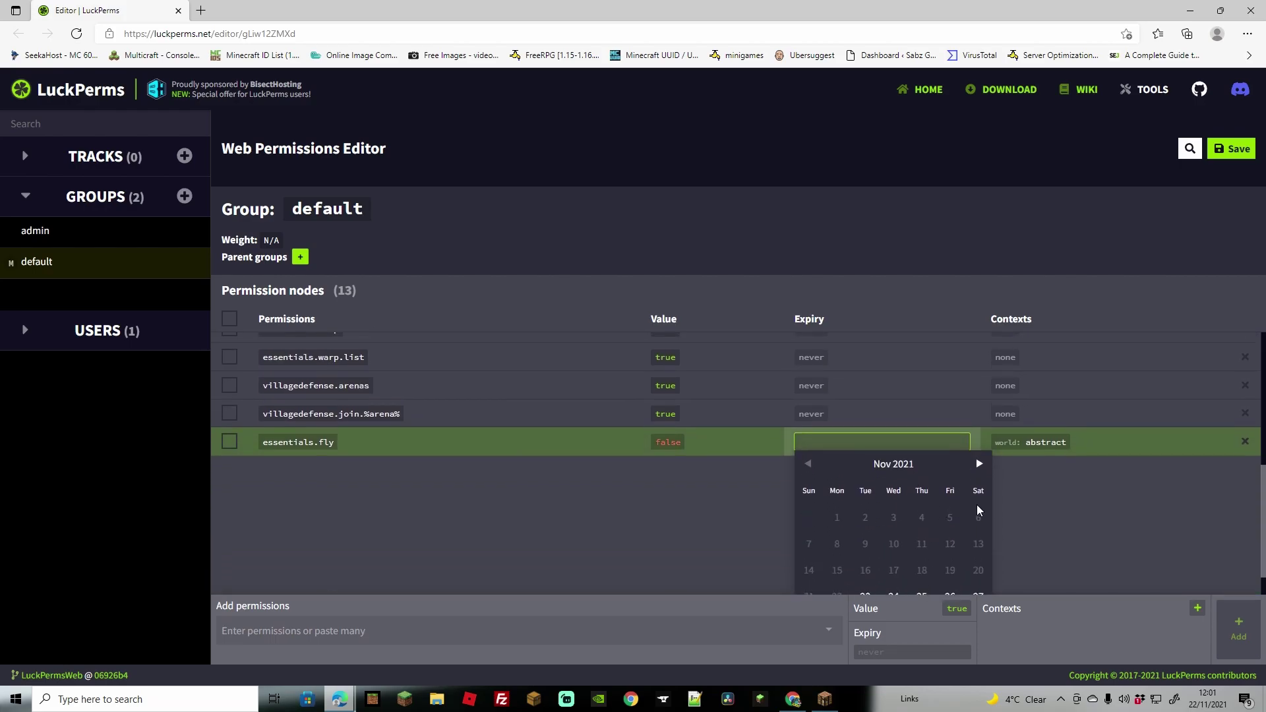
scroll(1263, 528, "down", 1)
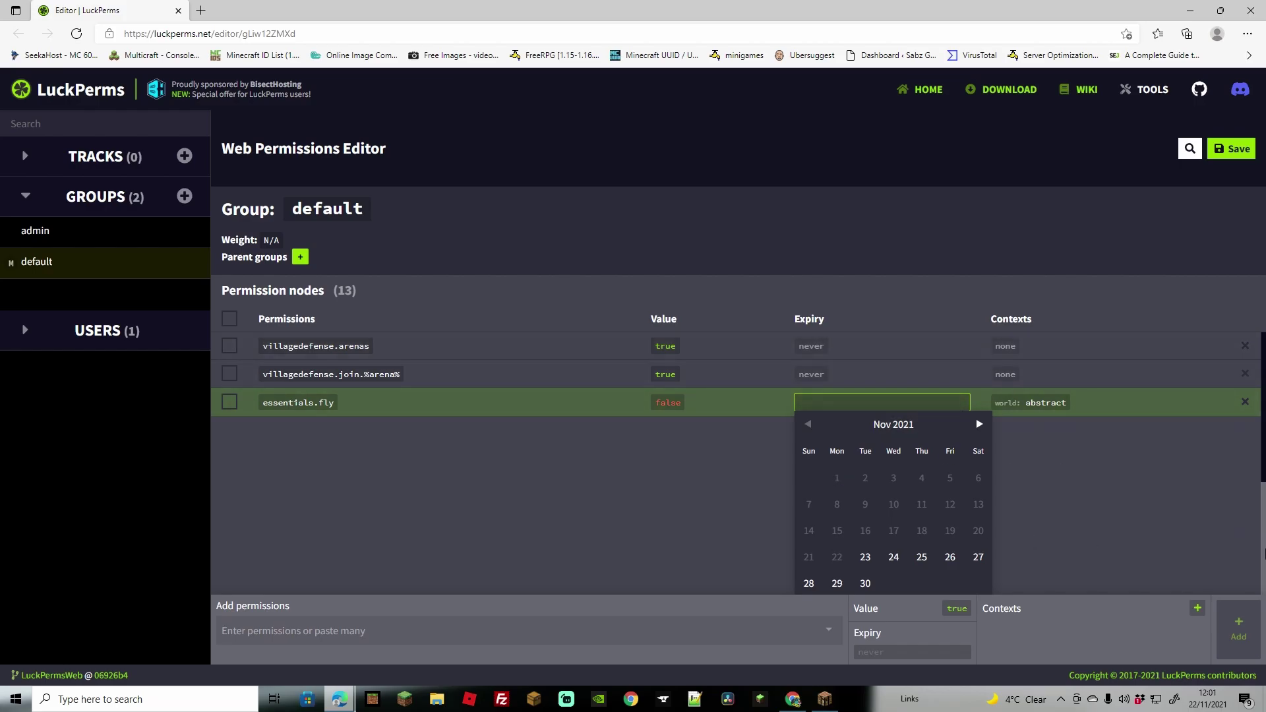
Delete the essentials.fly permission from the default group.
left_click(1245, 402)
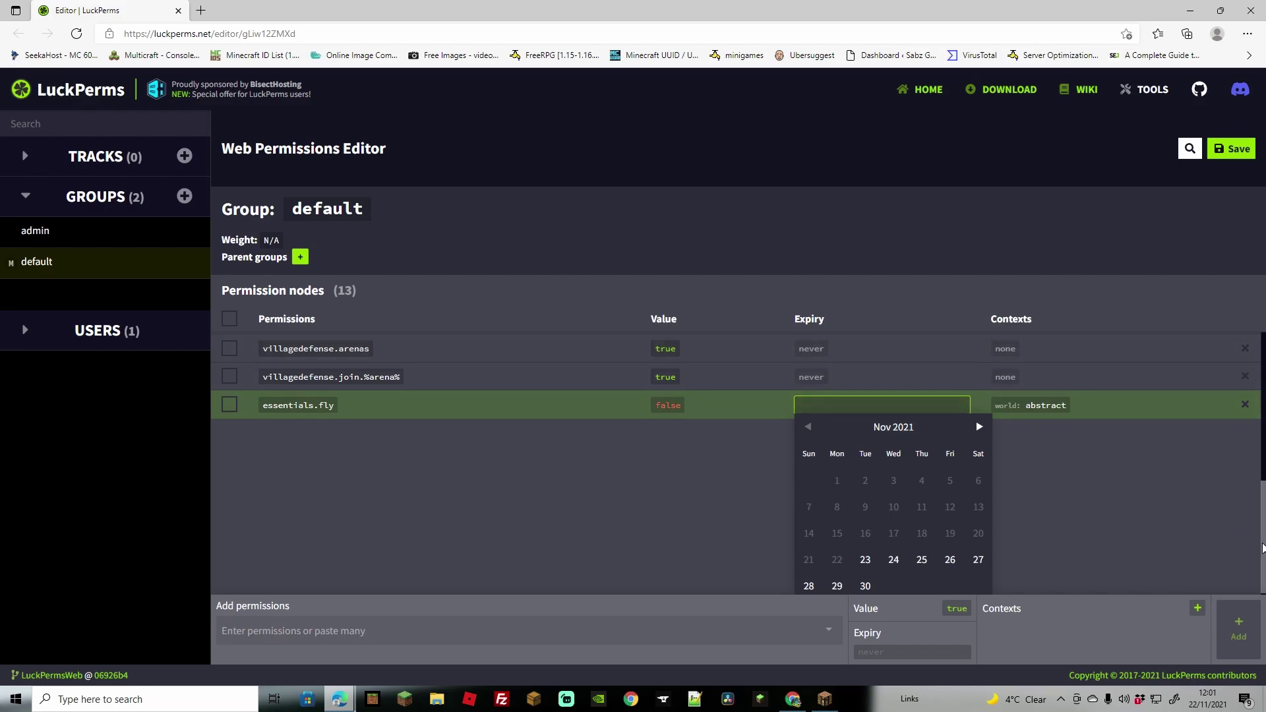
Add the essentials.gamemode permission to the default group, choosing world as the context key and iridiumskyblock as its value.
left_click(488, 632)
type("game")
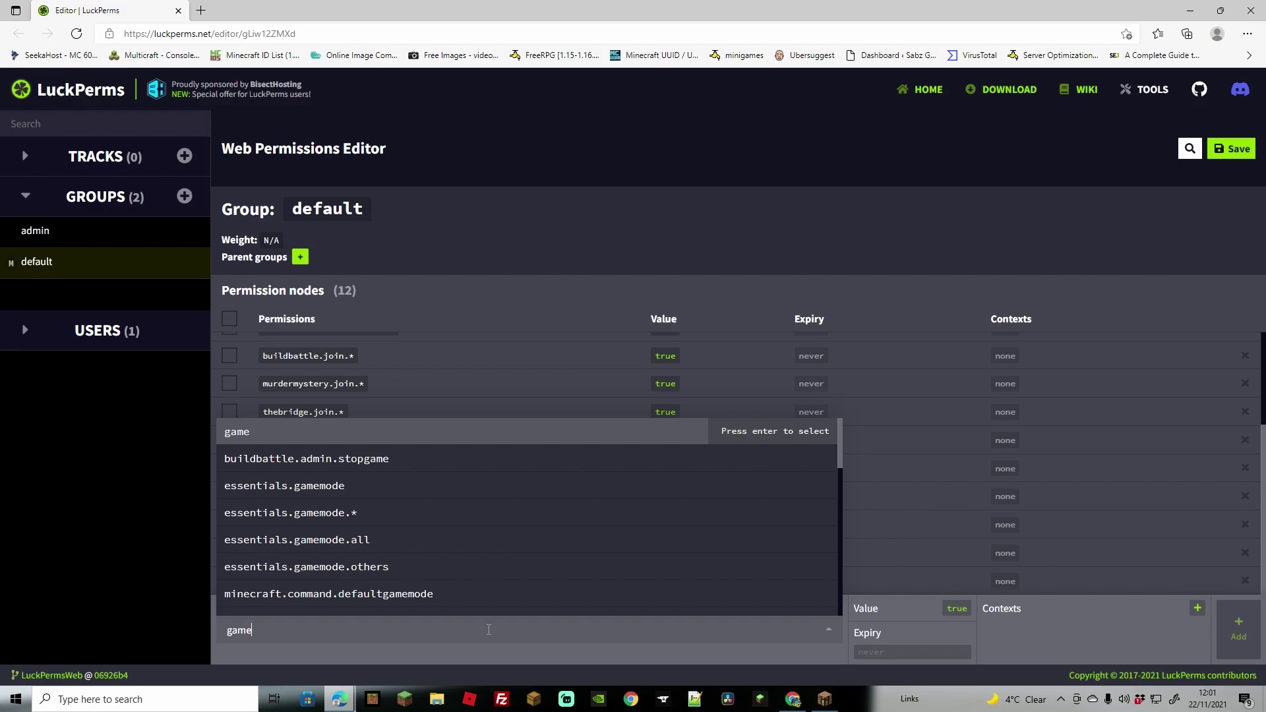
left_click(361, 491)
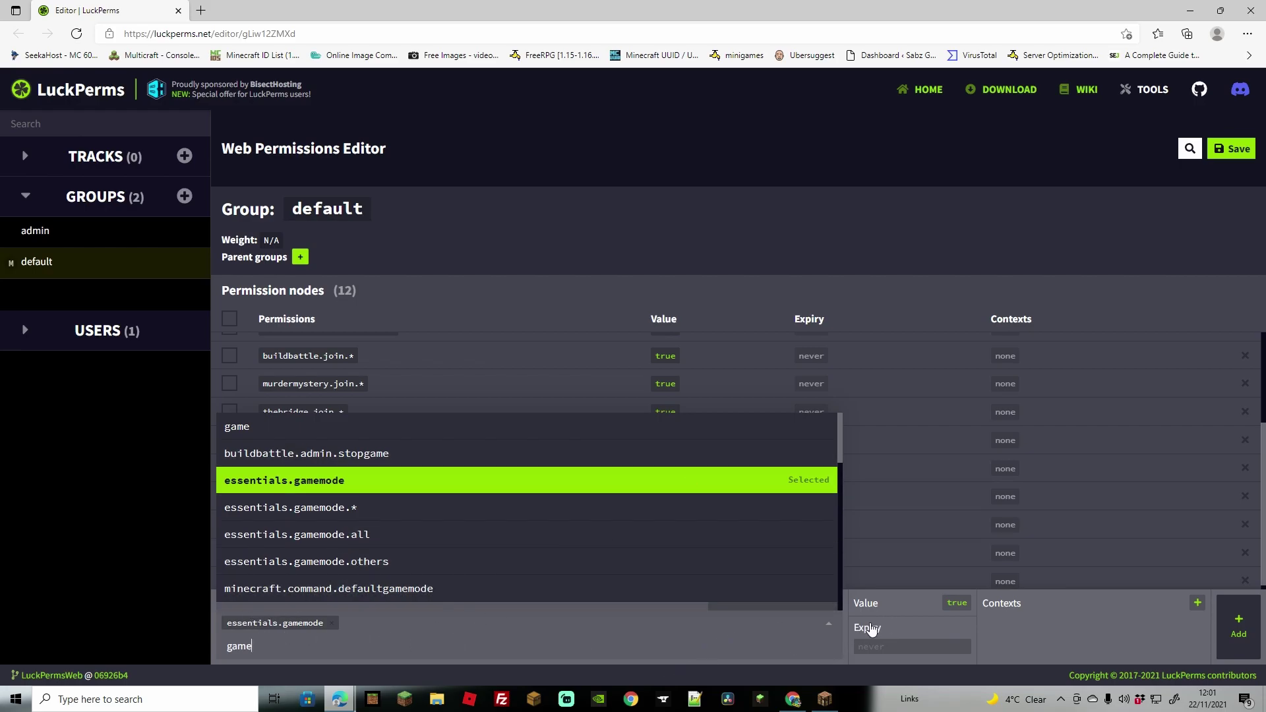
left_click(1199, 604)
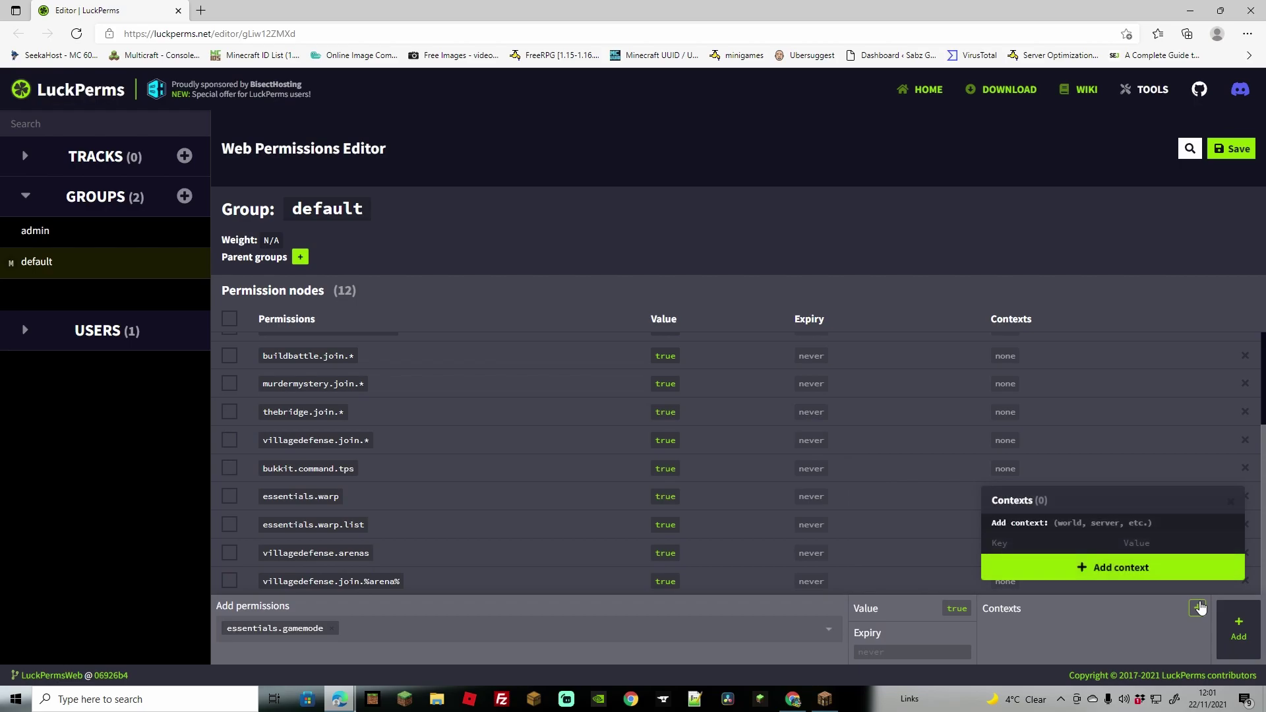
left_click(1040, 550)
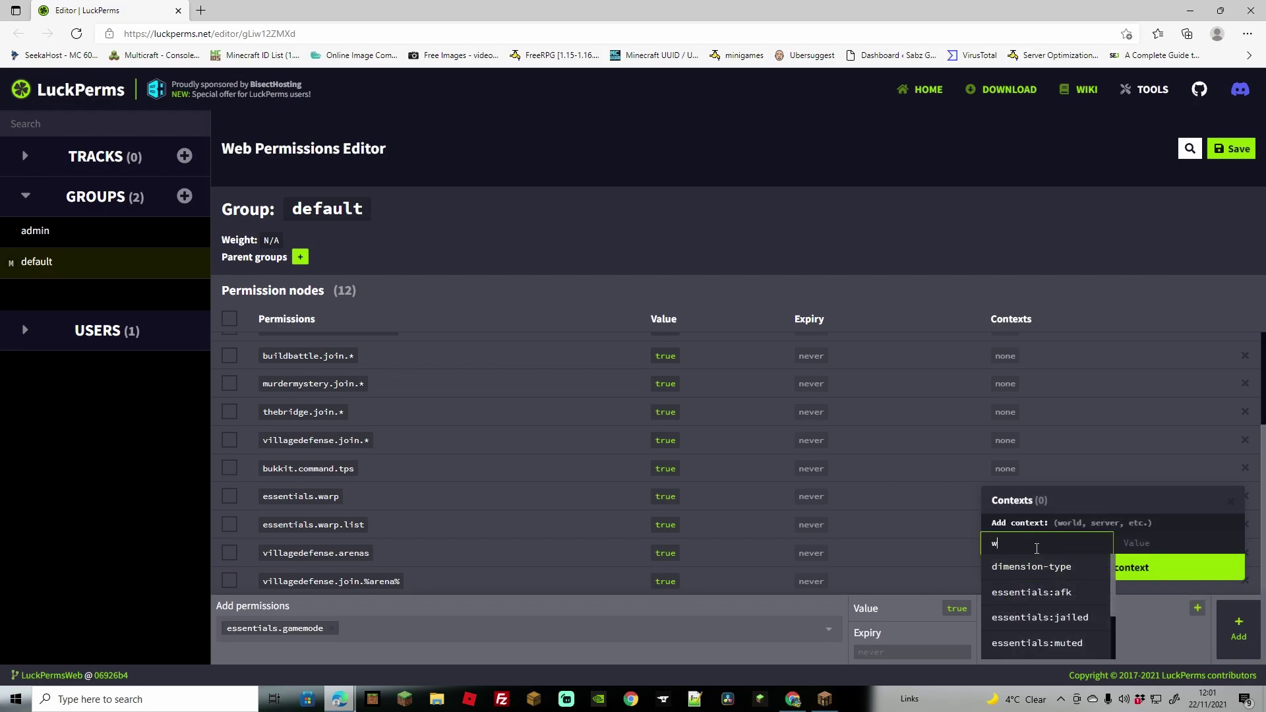
type("world")
scroll(1112, 598, "down", 3)
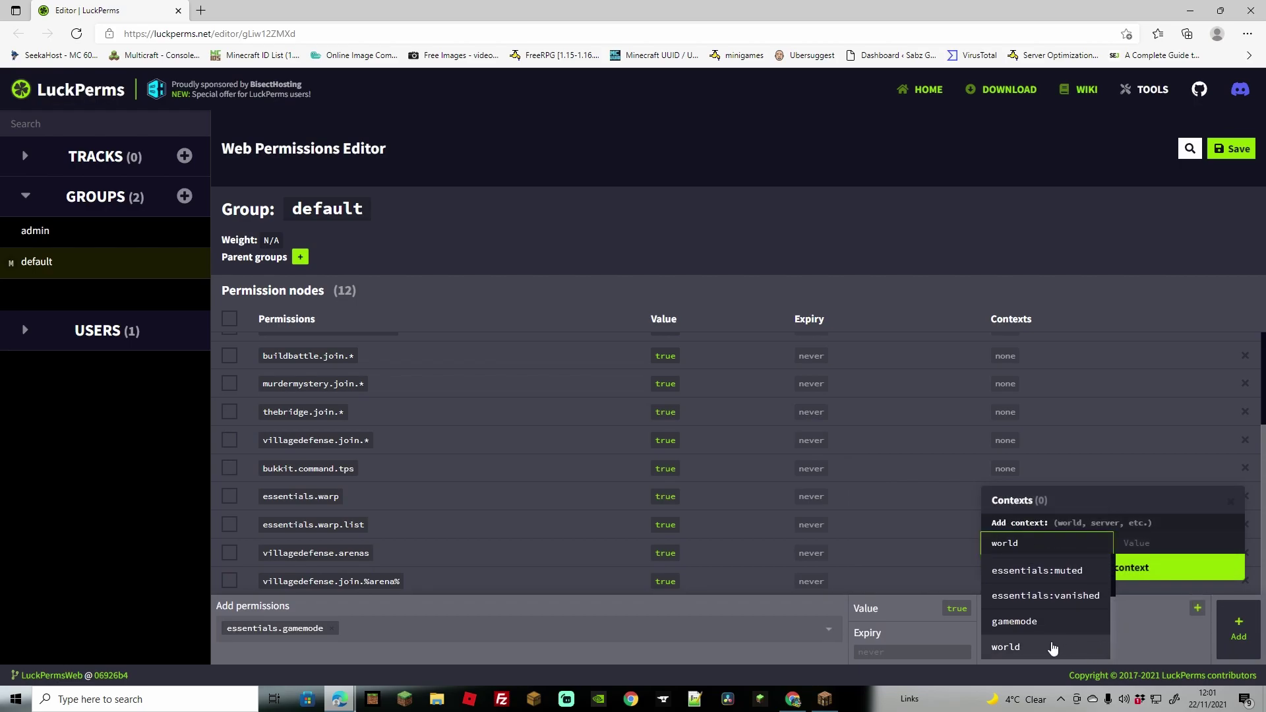
left_click(1060, 647)
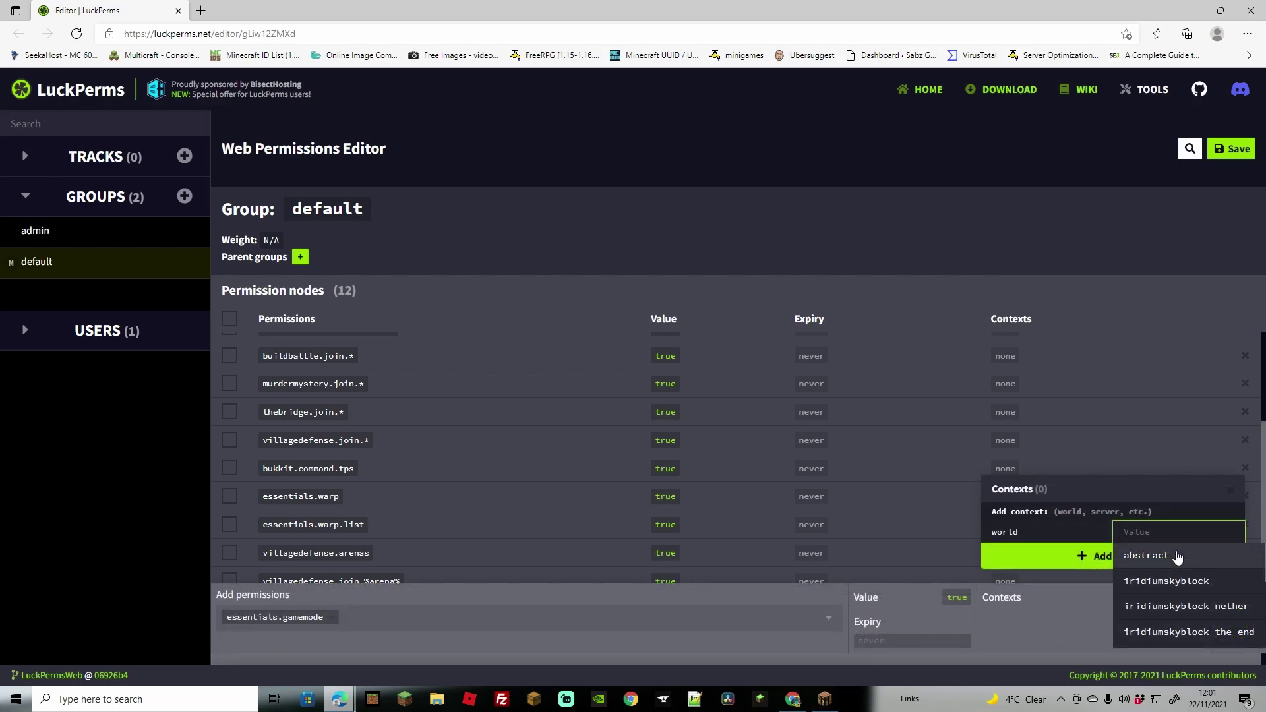
left_click(1171, 581)
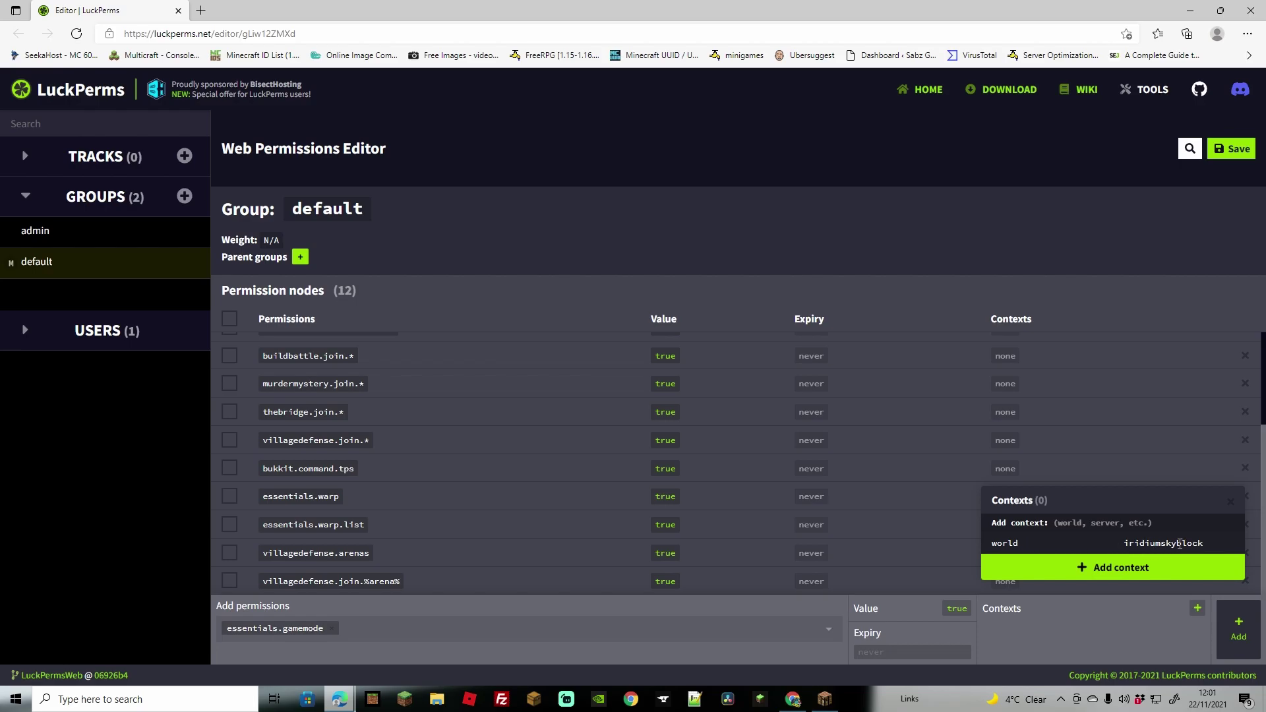
left_click(1238, 632)
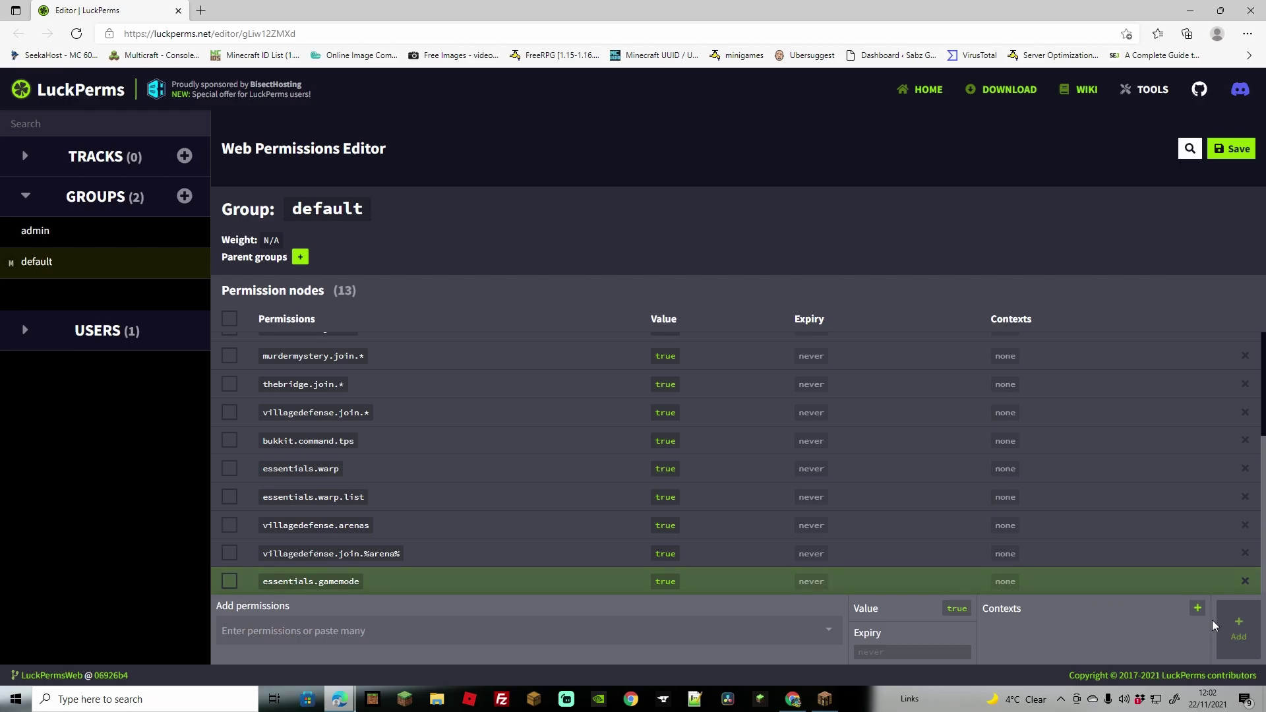
Add a context to the essentials.gamemode permission with the key world and the value abstract.
left_click(1009, 579)
left_click_drag(1262, 494, 1259, 535)
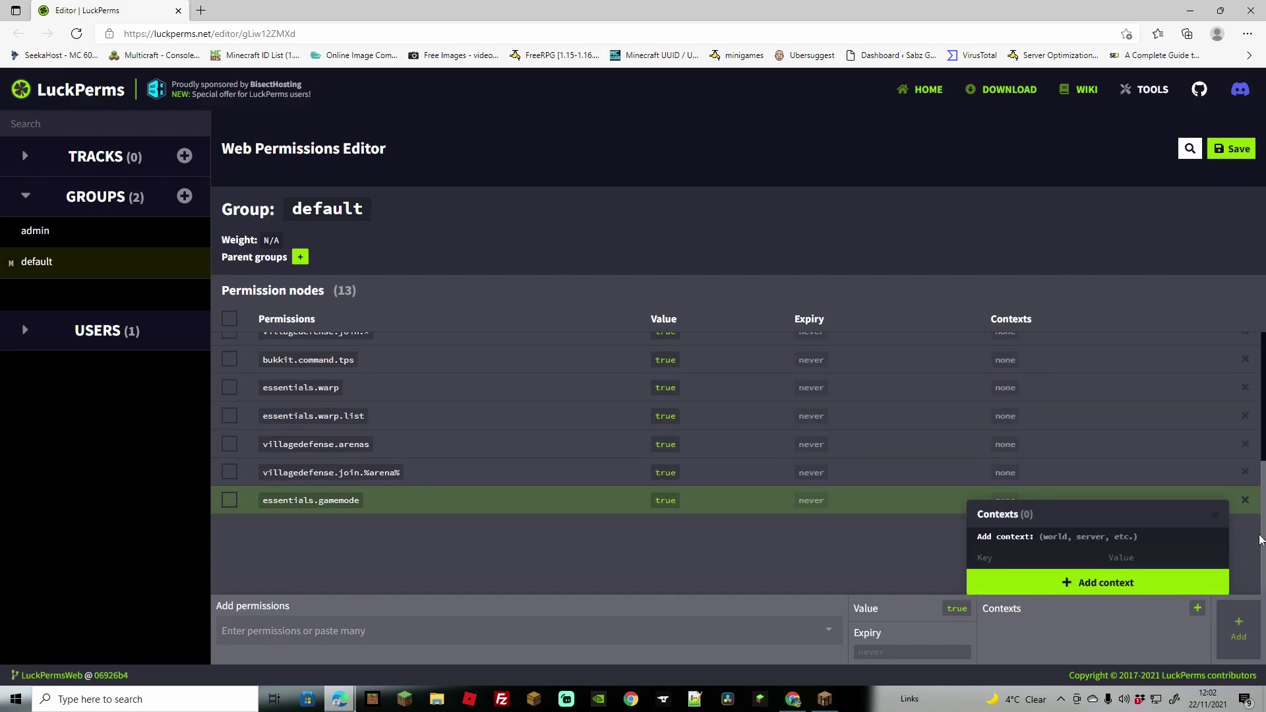
left_click(990, 560)
left_click_drag(1261, 527, 1262, 610)
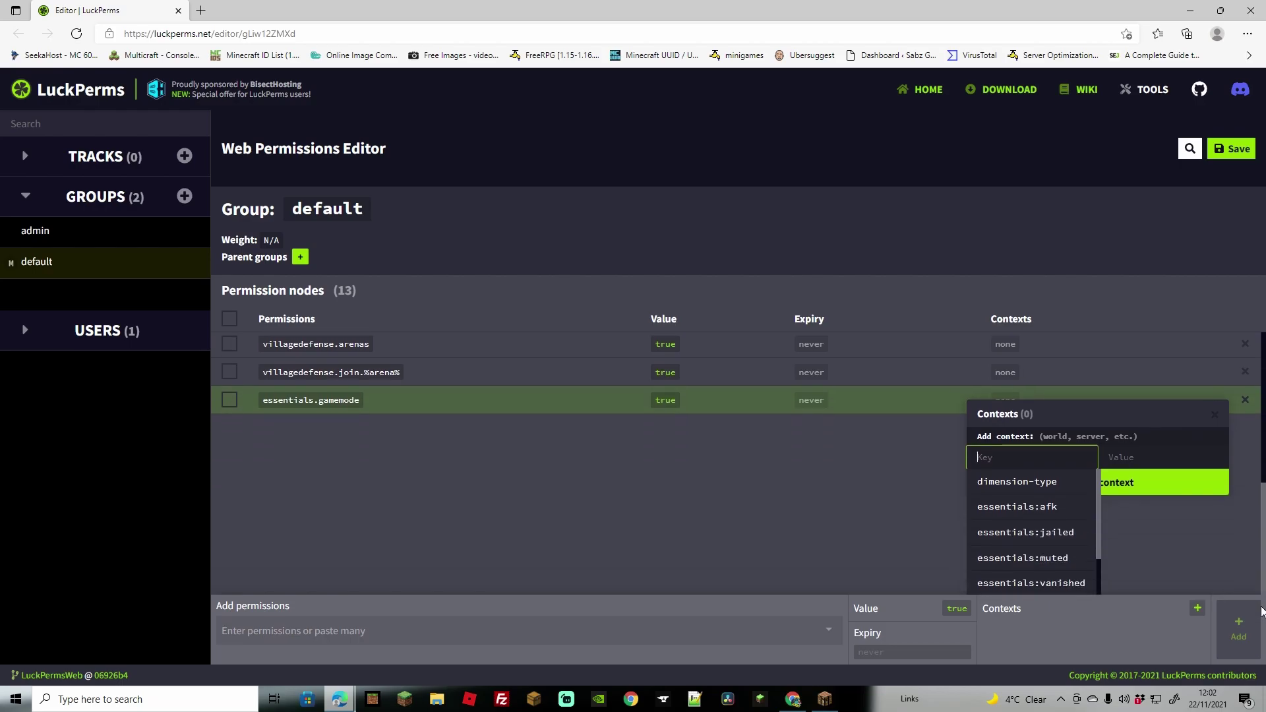
scroll(1101, 516, "down", 2)
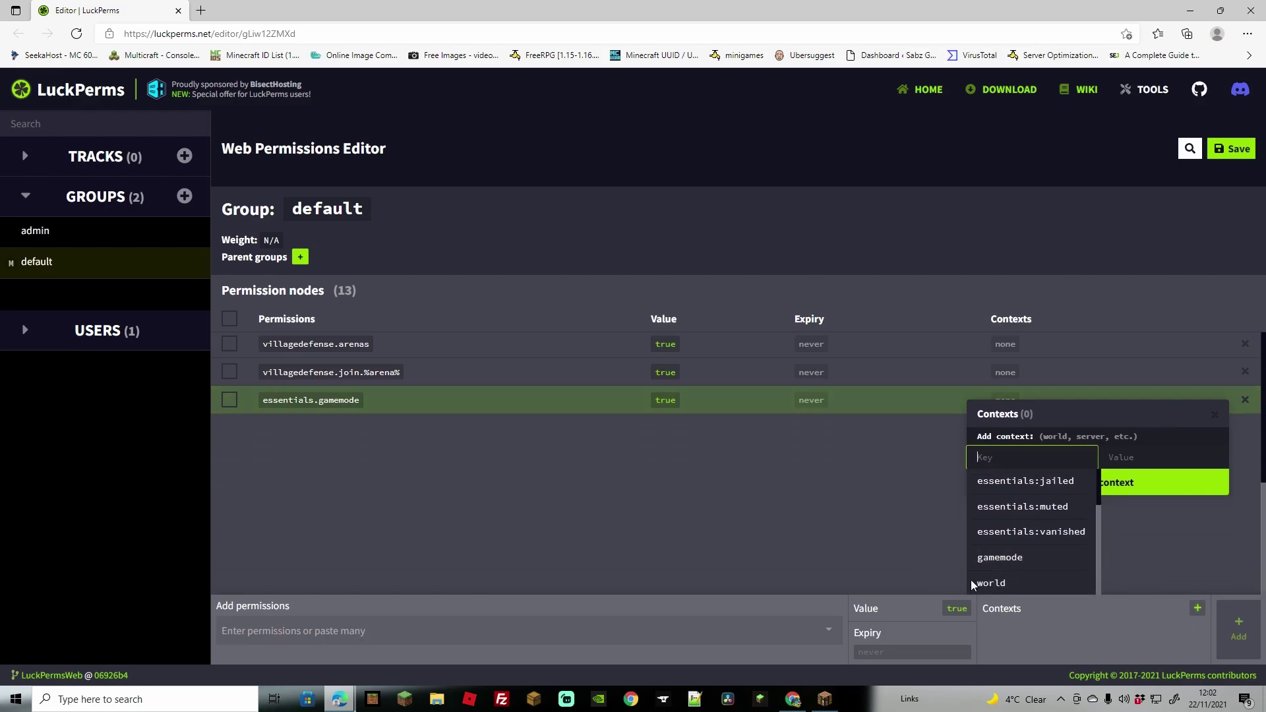
left_click(1002, 586)
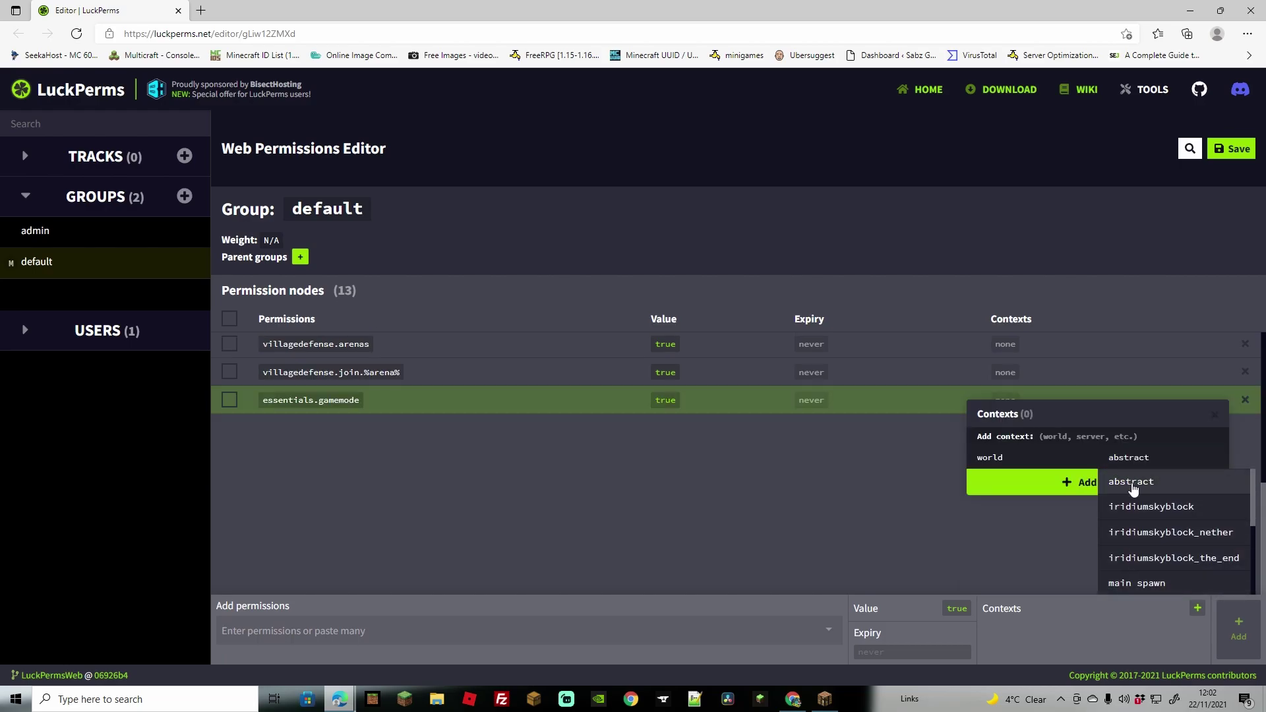
left_click(1131, 485)
left_click(1076, 586)
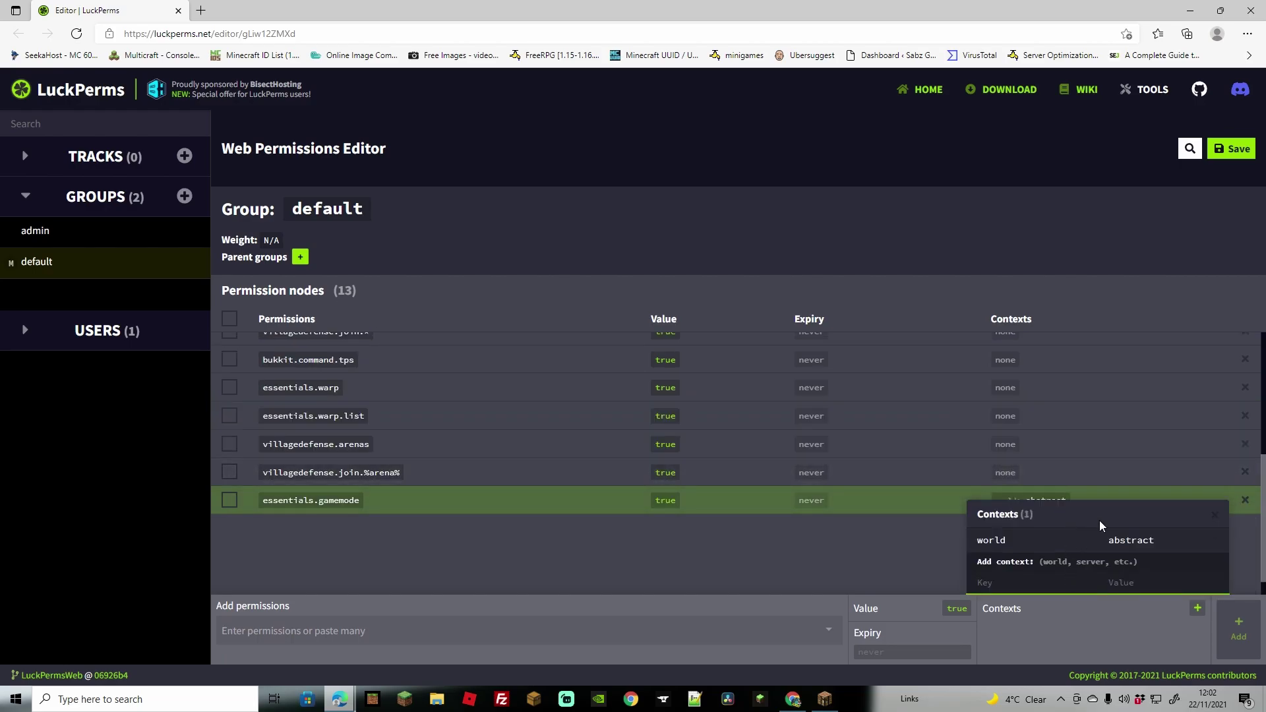
Add a second context to essentials.gamemode with the key world and the value iridiumskyblock, and close the contexts popup.
left_click(1002, 559)
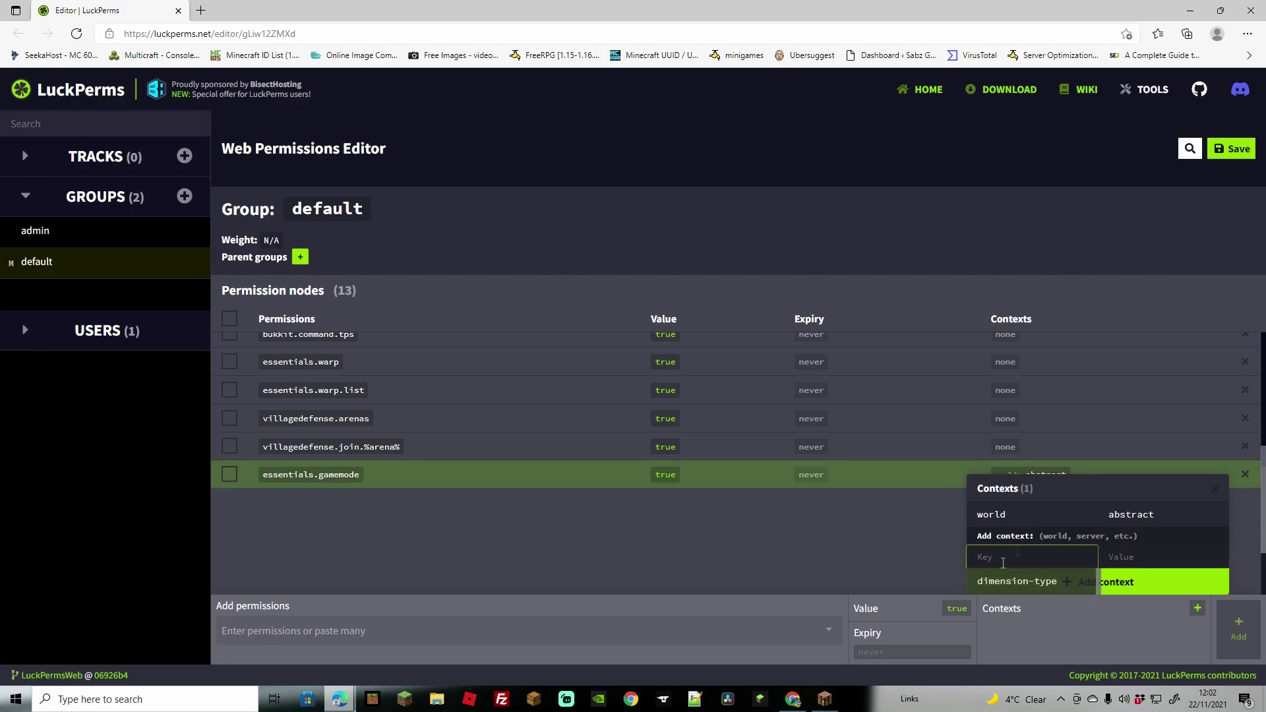
type("world")
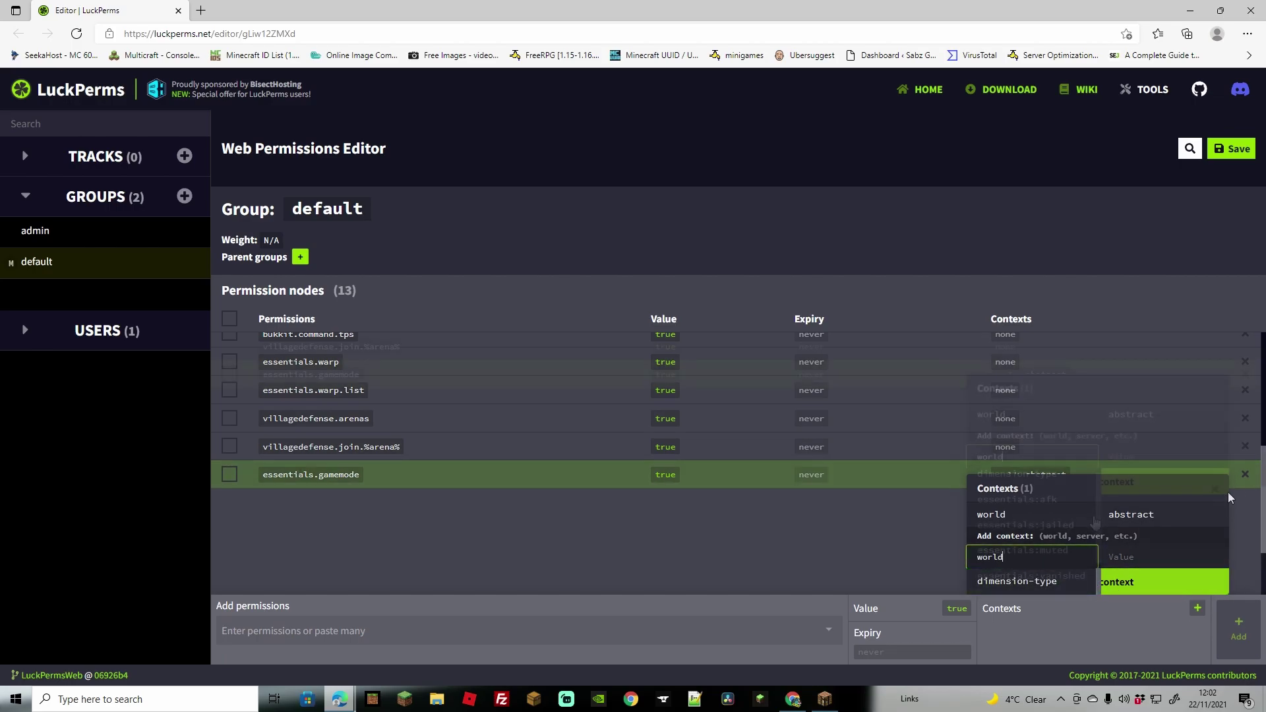
scroll(1228, 492, "down", 2)
left_click_drag(1098, 499, 1098, 545)
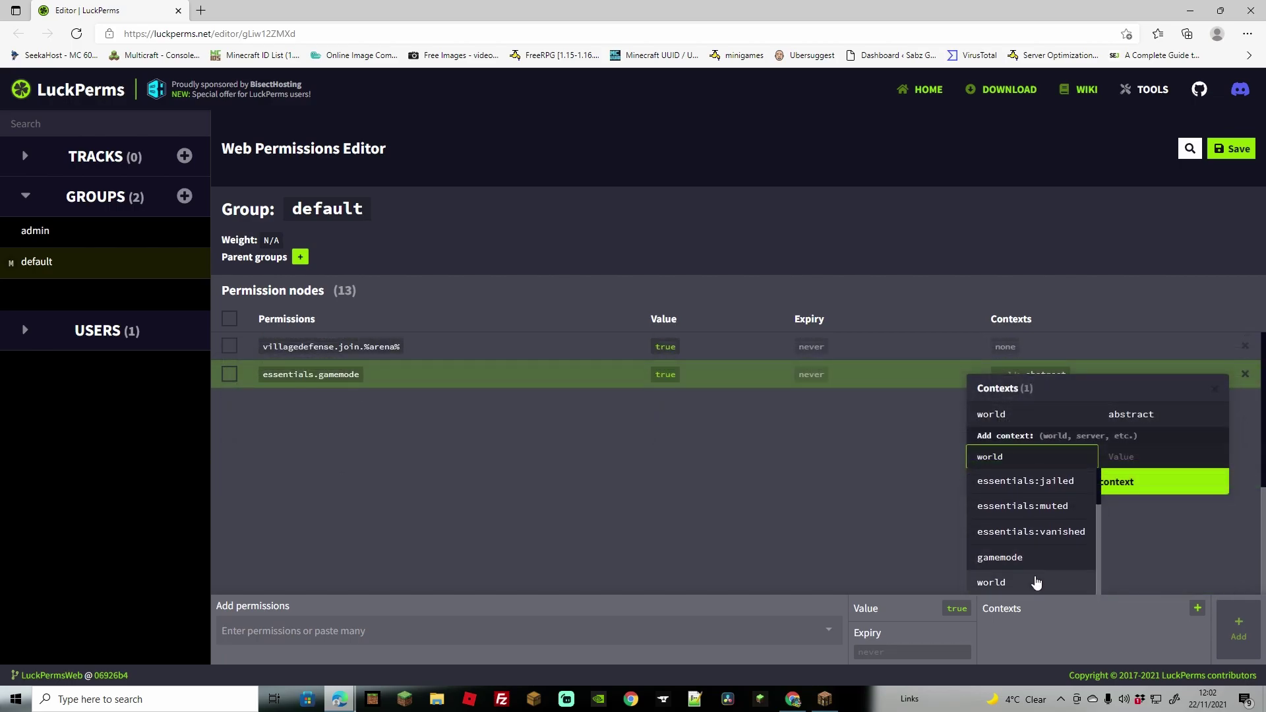
left_click(1071, 581)
left_click(1121, 558)
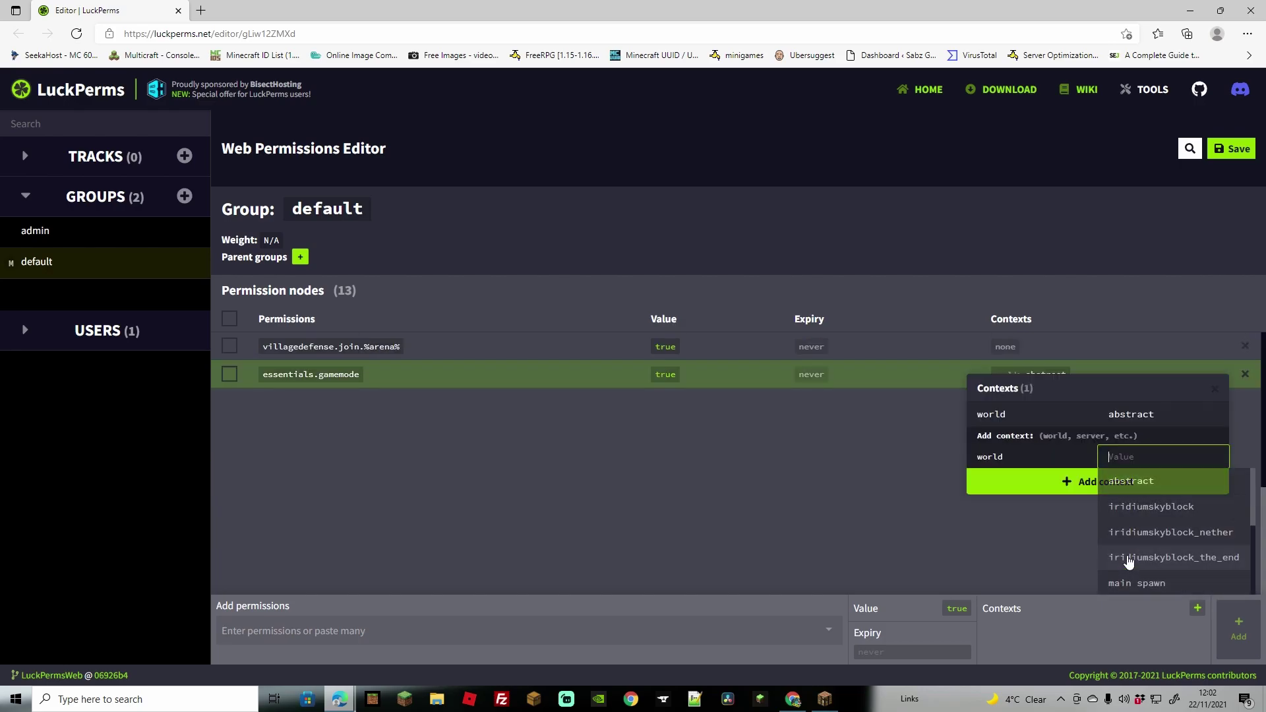
left_click(1129, 510)
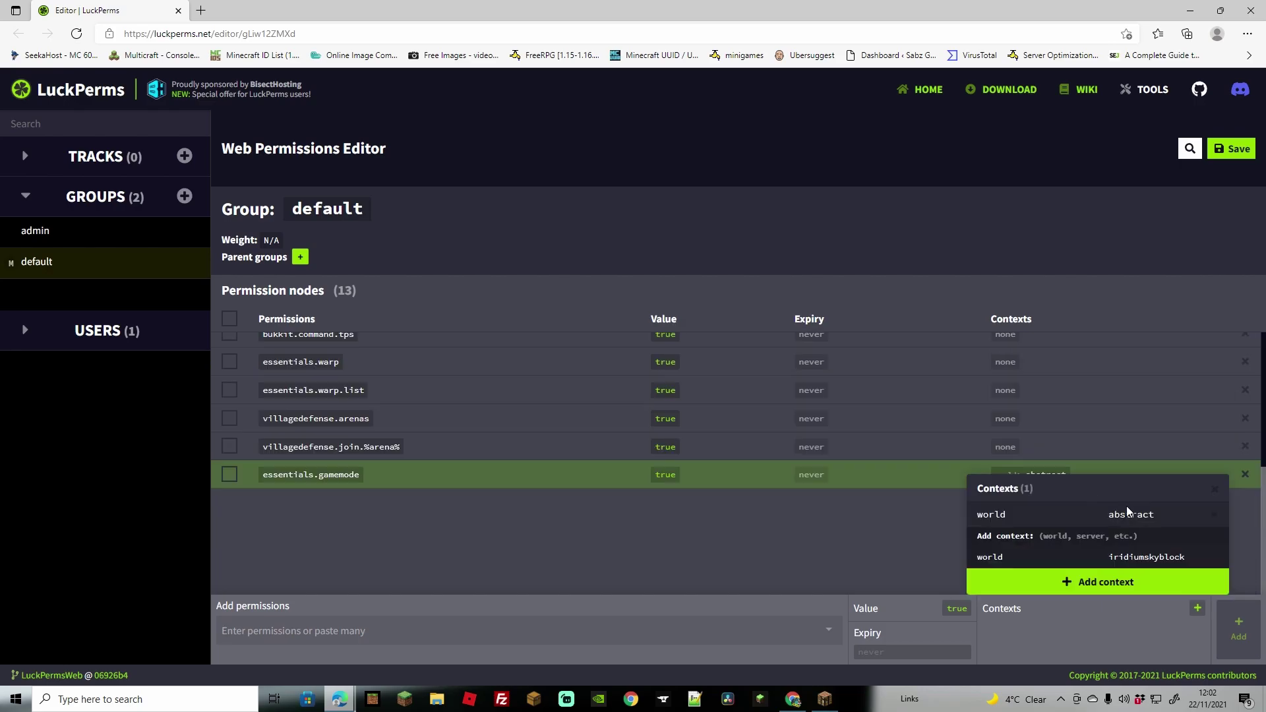
left_click(1114, 581)
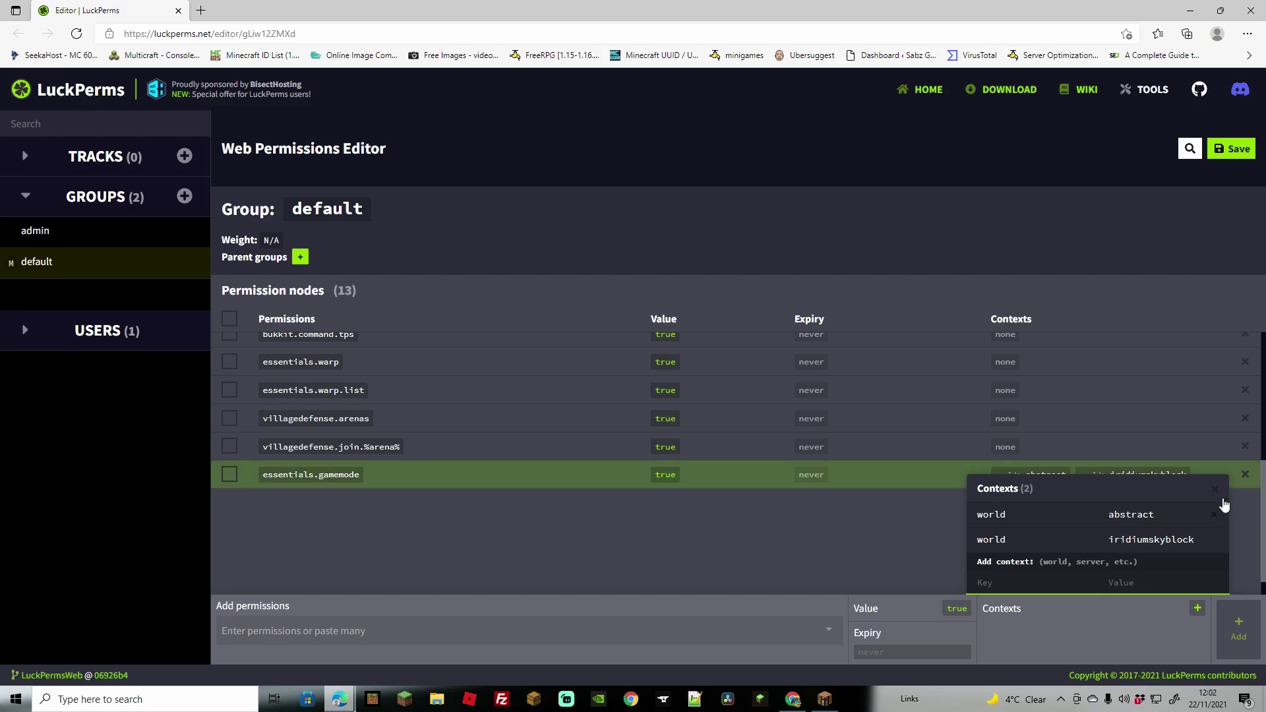
left_click(1215, 491)
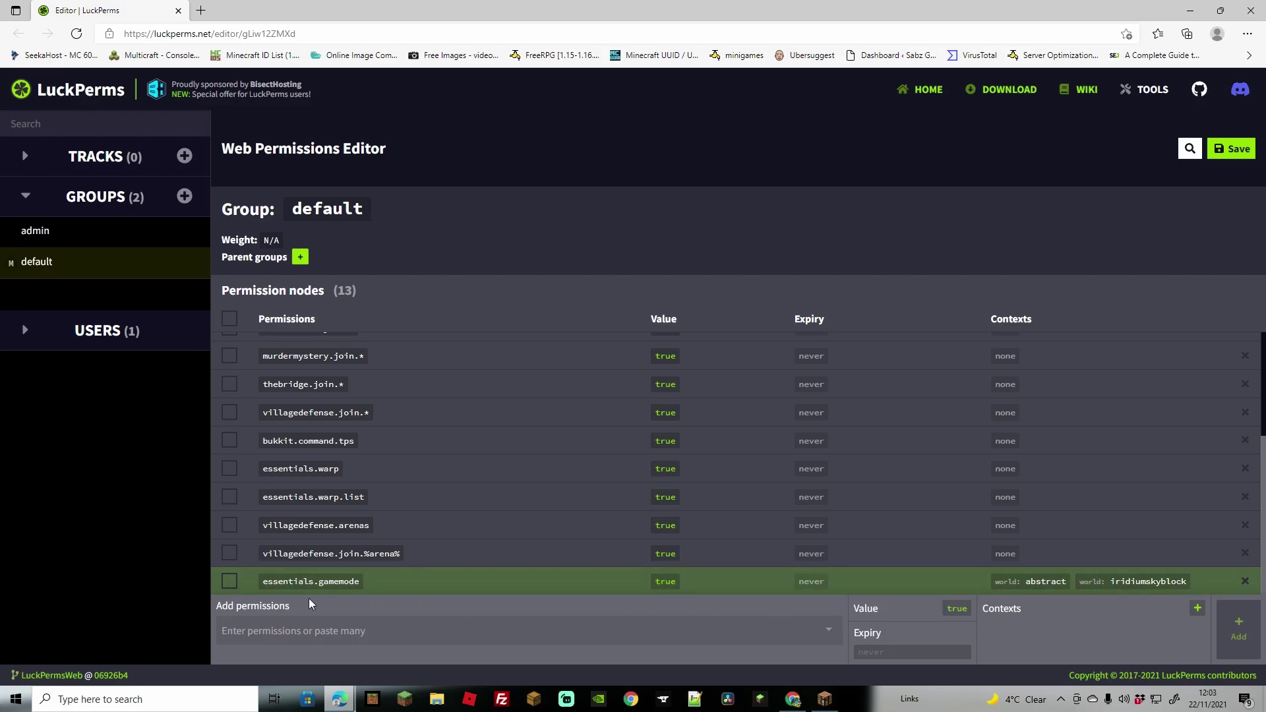
Save the permission data in the web editor and copy the generated applyedits command.
left_click(48, 240)
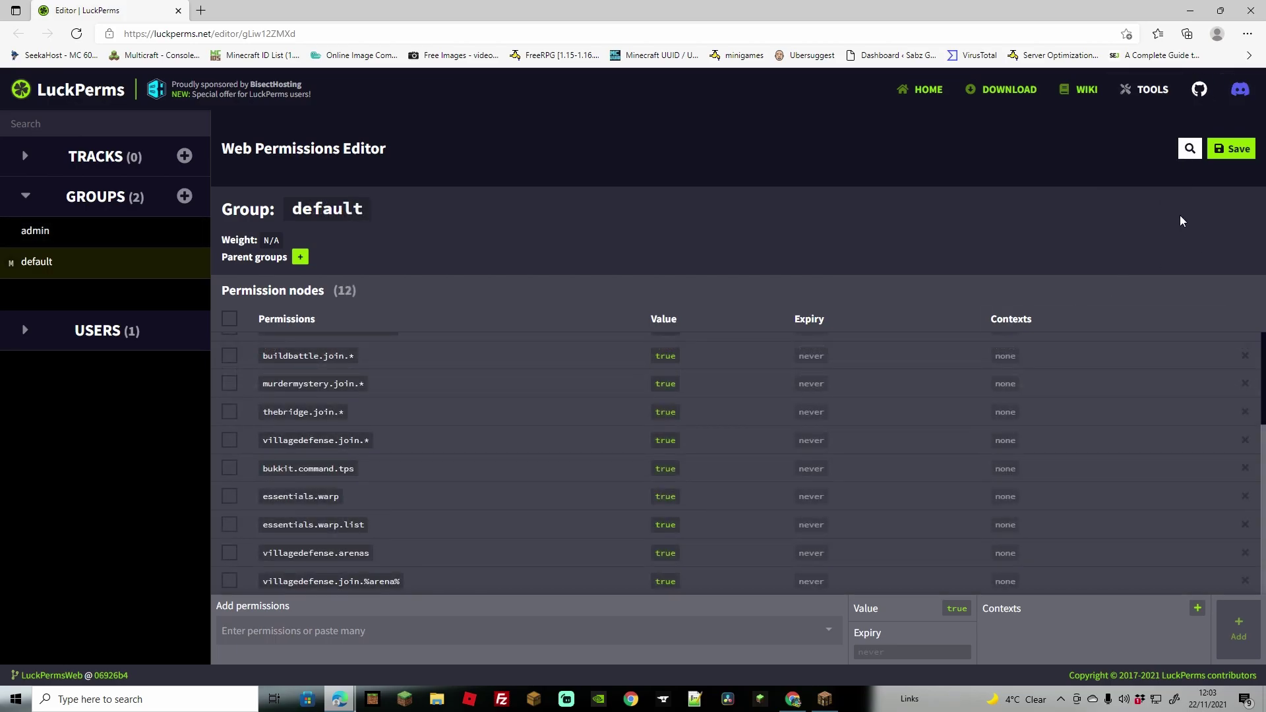
left_click(1210, 155)
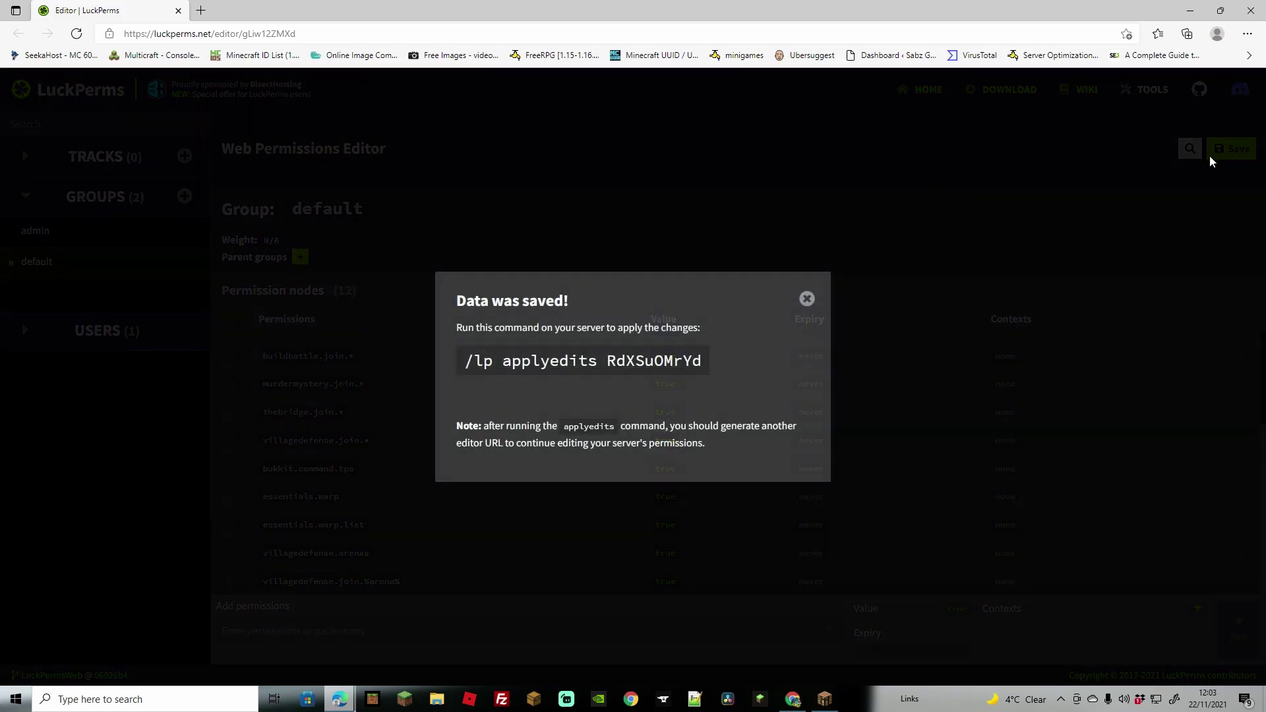
left_click(589, 359)
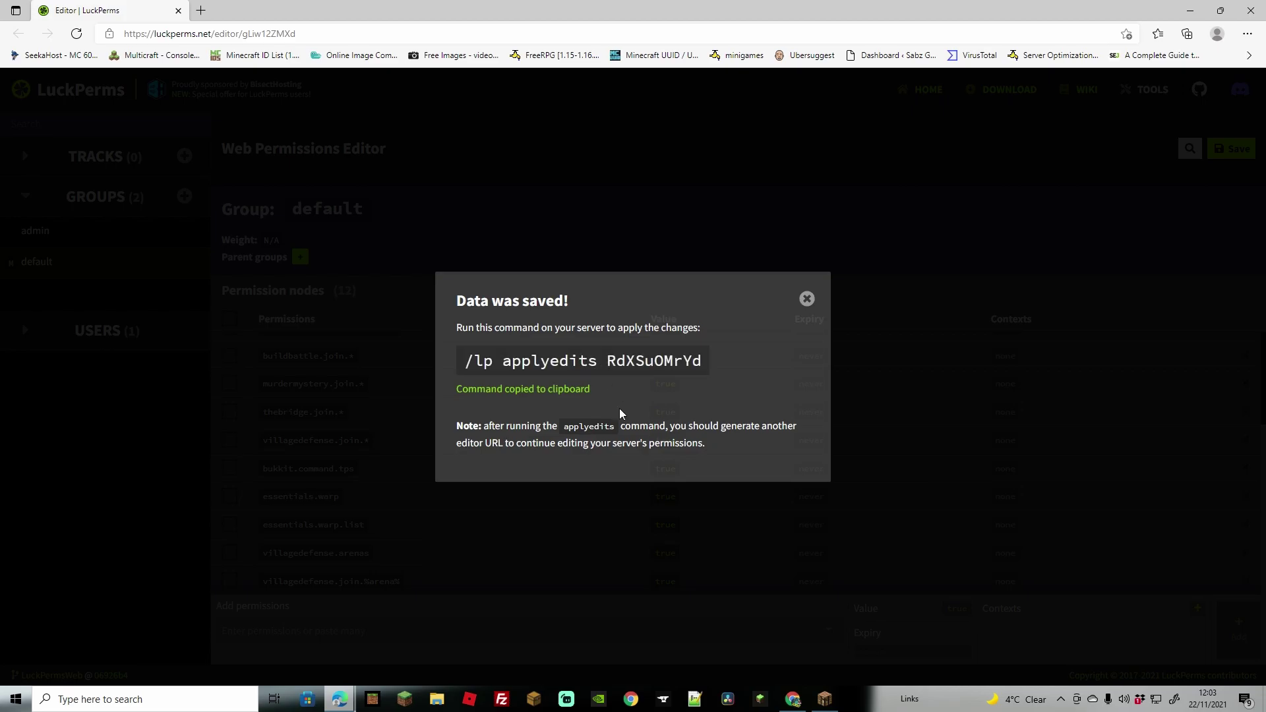
Switch to Minecraft and run the copied /lp applyedits command in the chat.
left_click(825, 699)
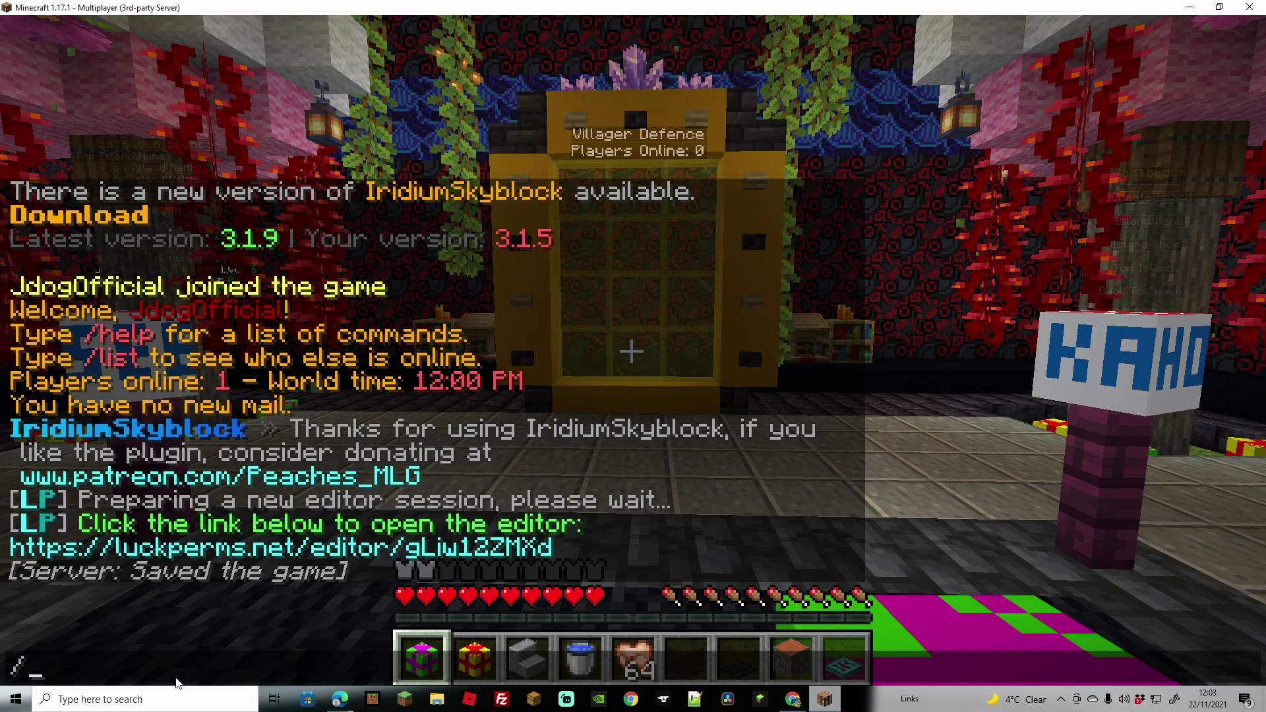
key("BackSpace")
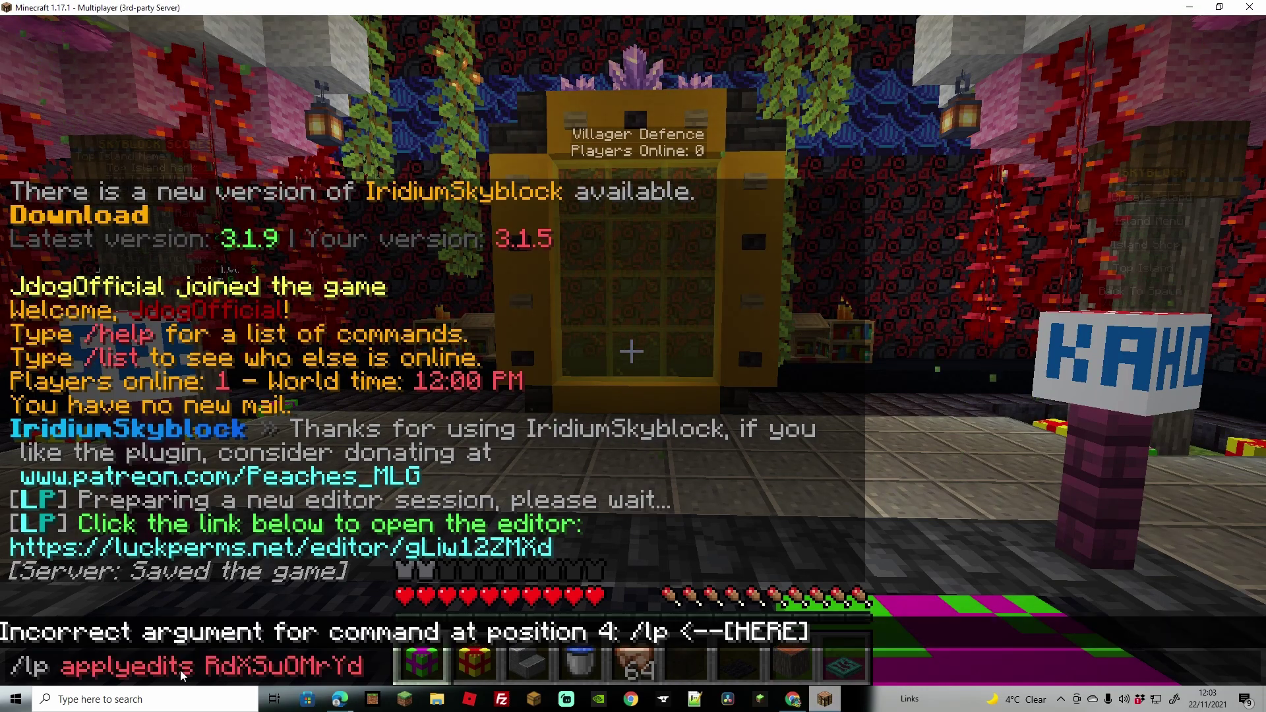
key("ctrl+v")
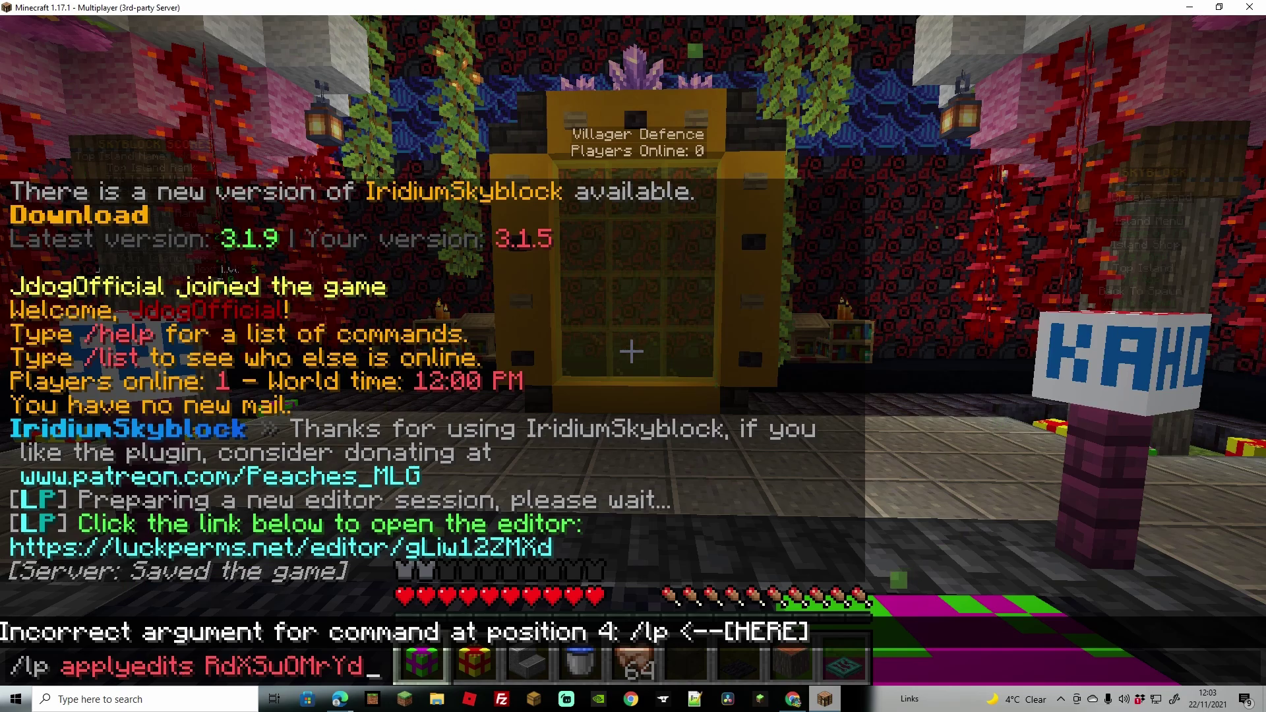
key("Return")
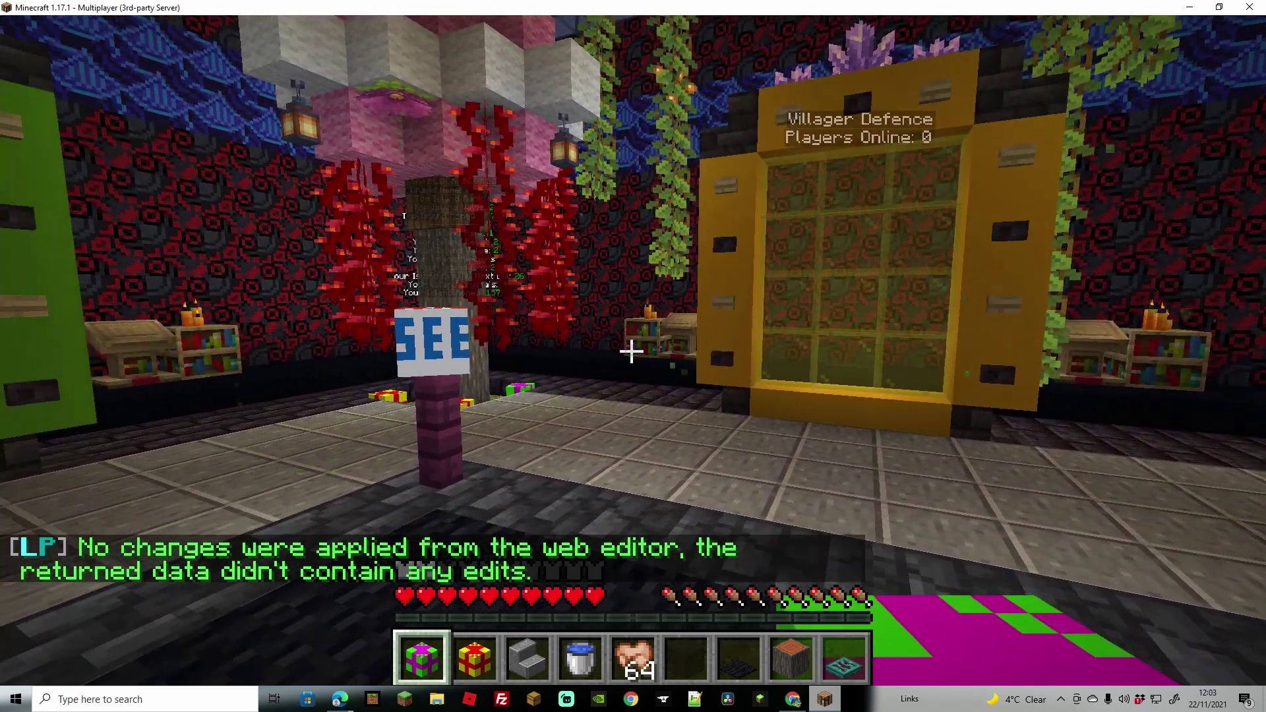
Walk through the Villager Defence portal and start a chat command on the other side.
key("s")
key("s")
key("w")
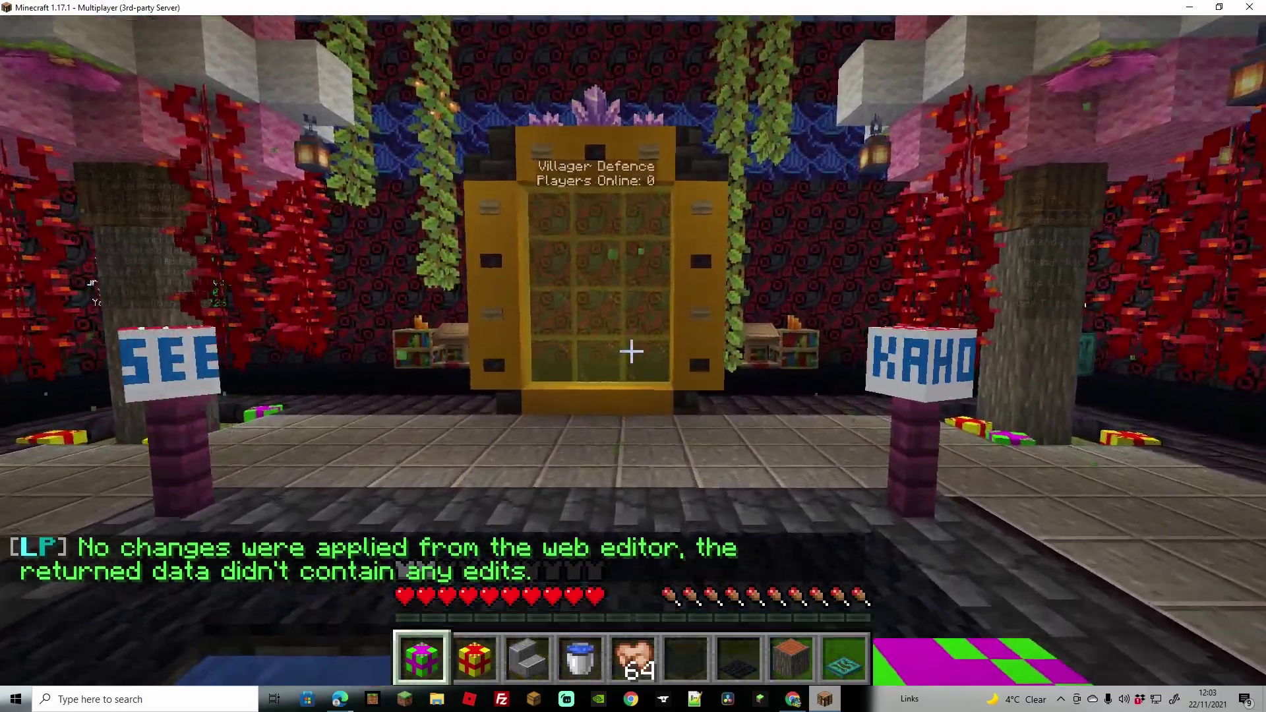
key("w")
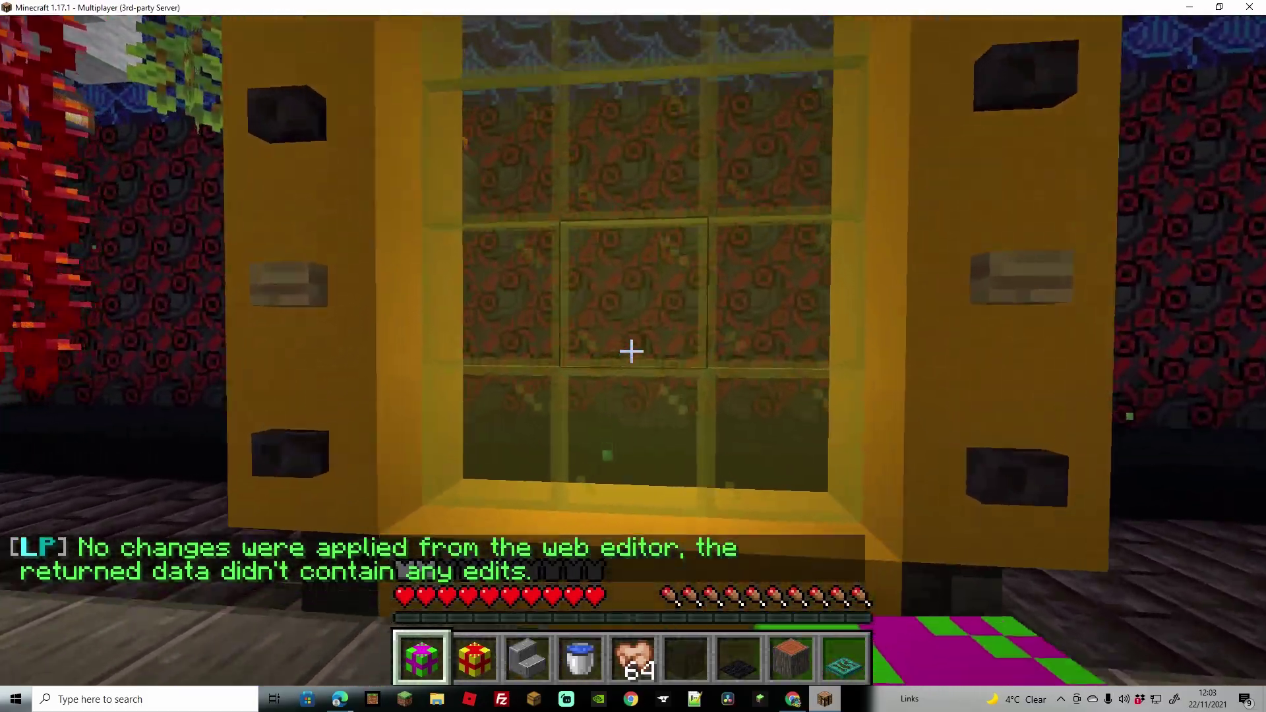
key("w")
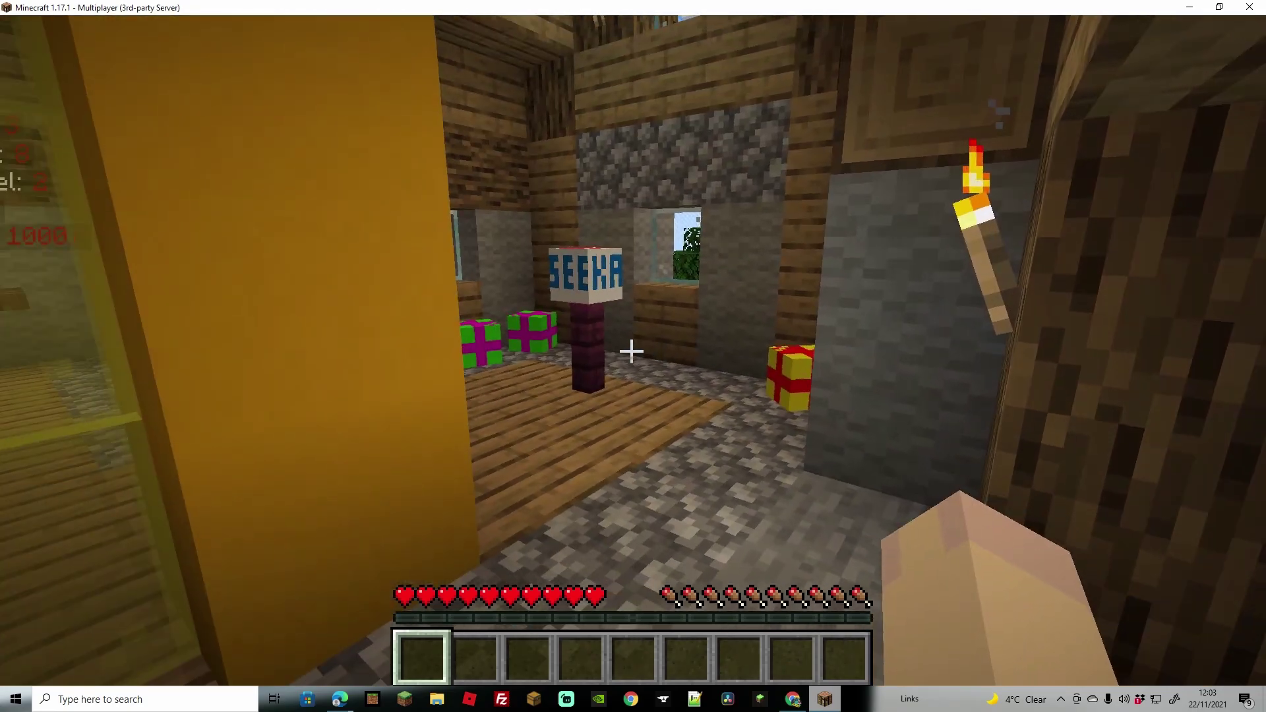
key("w")
key("slash")
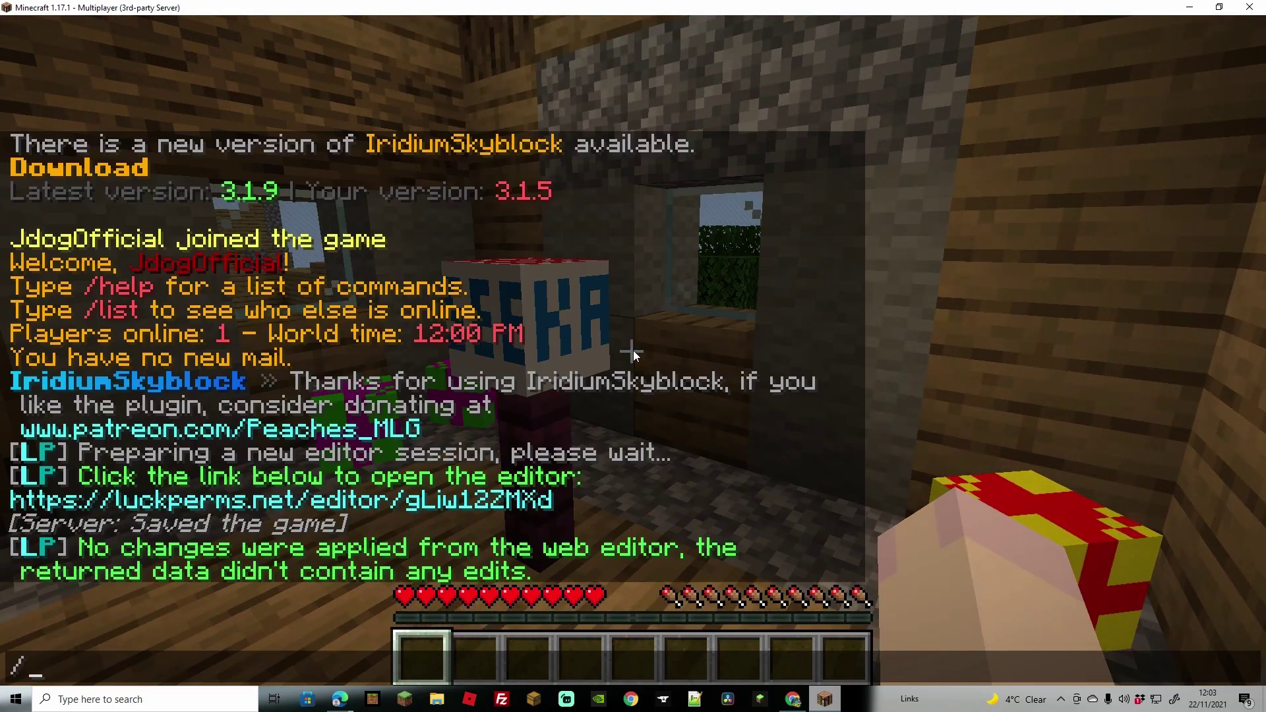